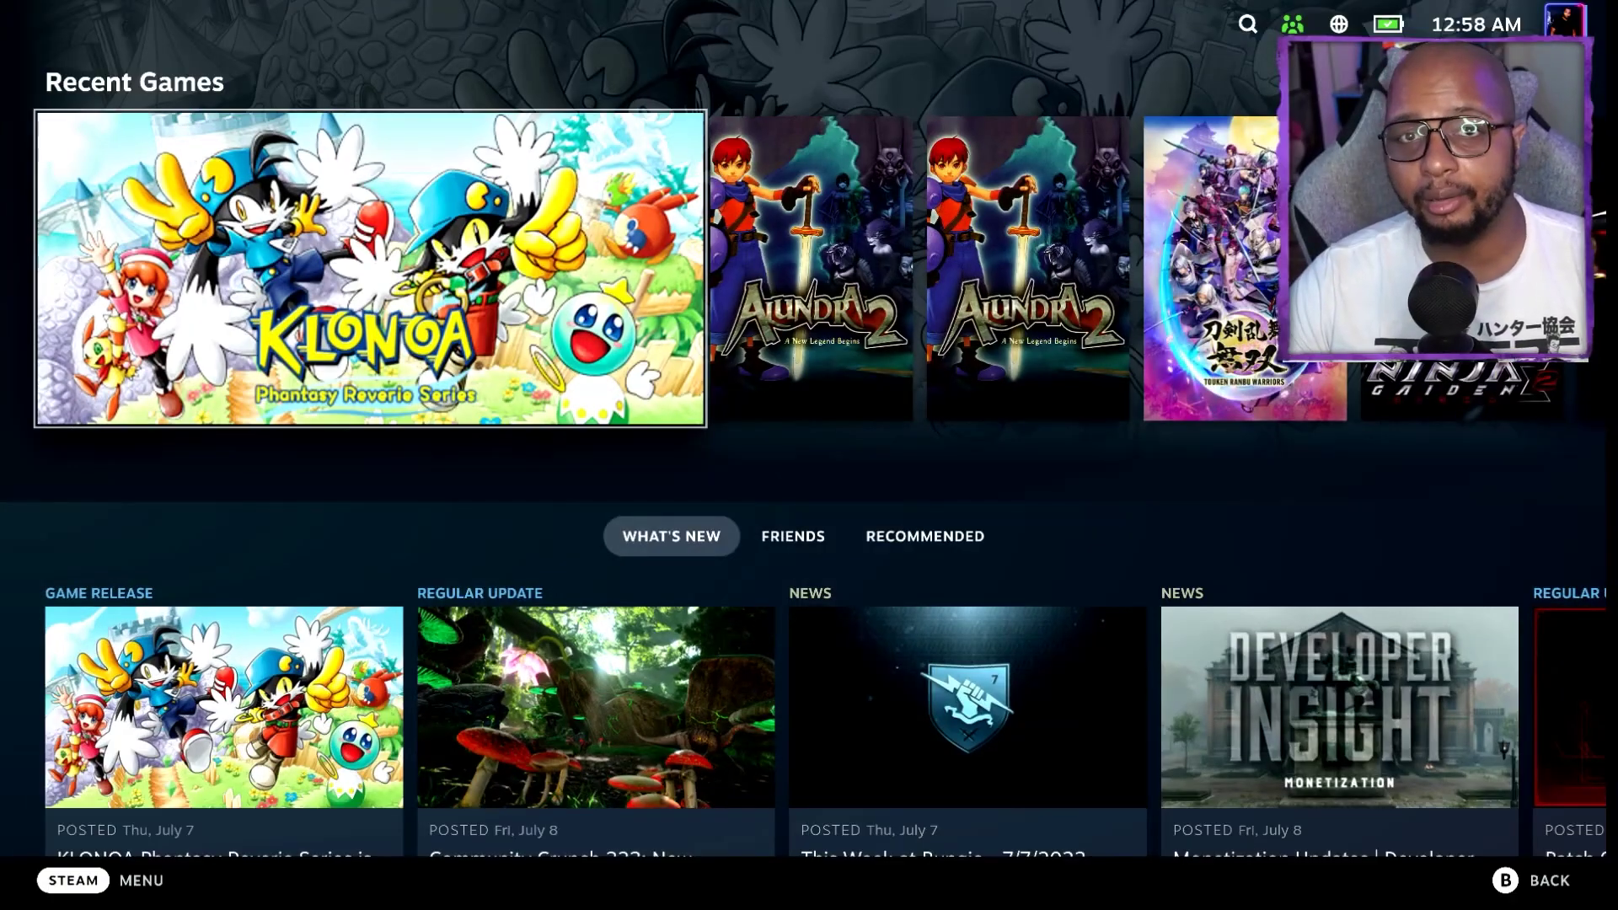
# Leave Game Mode through the Steam menu's Power > Switch to Desktop option
pyautogui.click(74, 881)
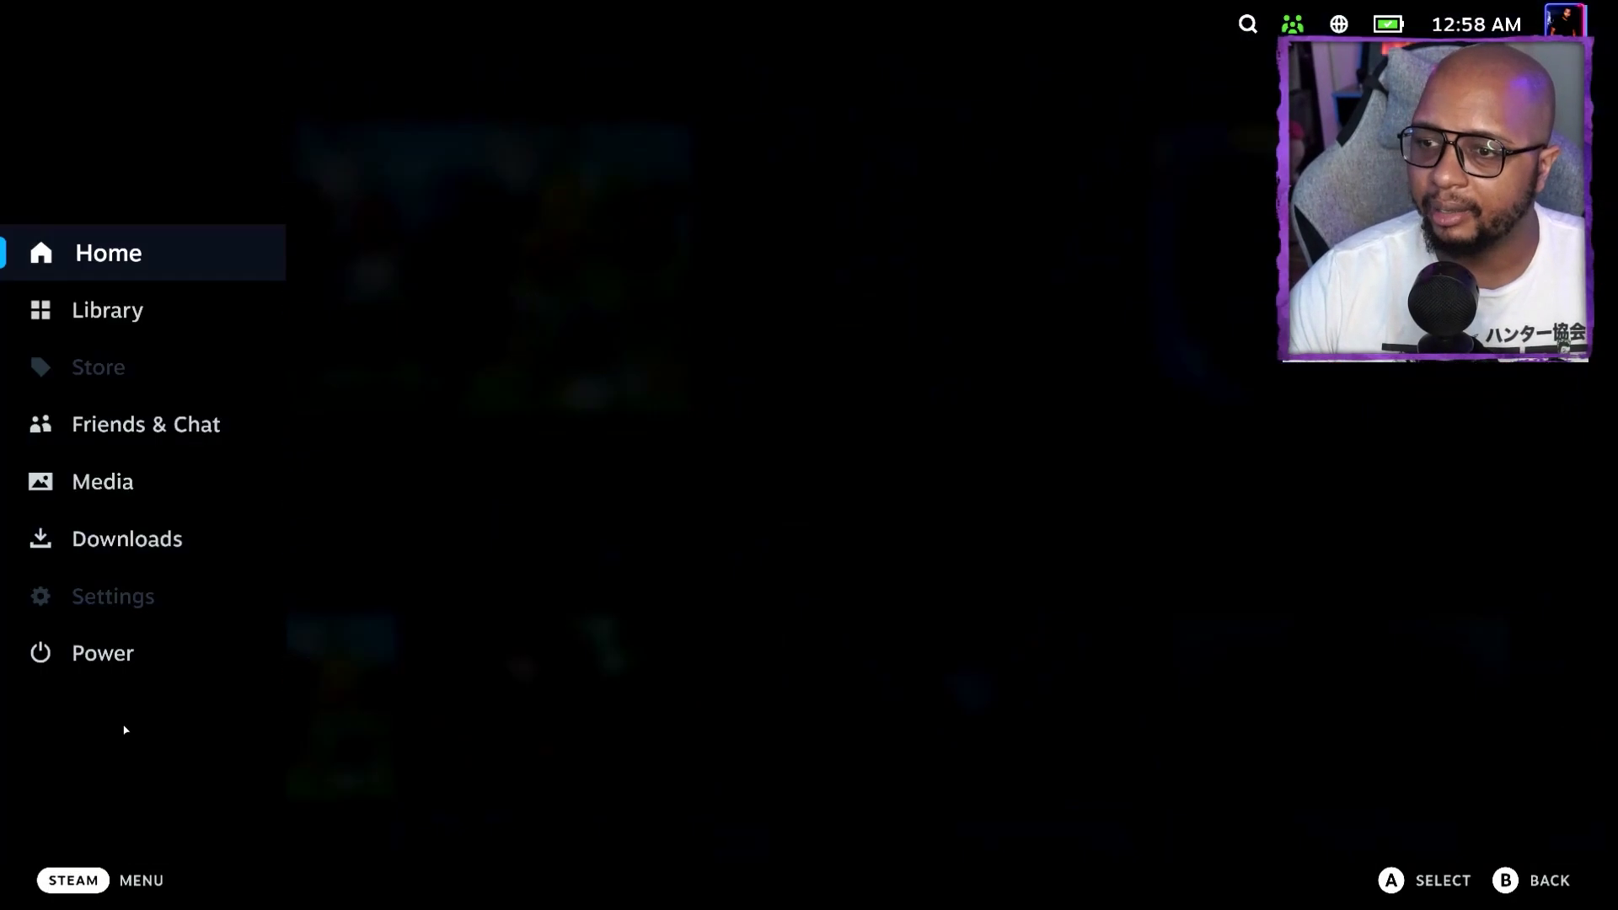
pyautogui.click(133, 651)
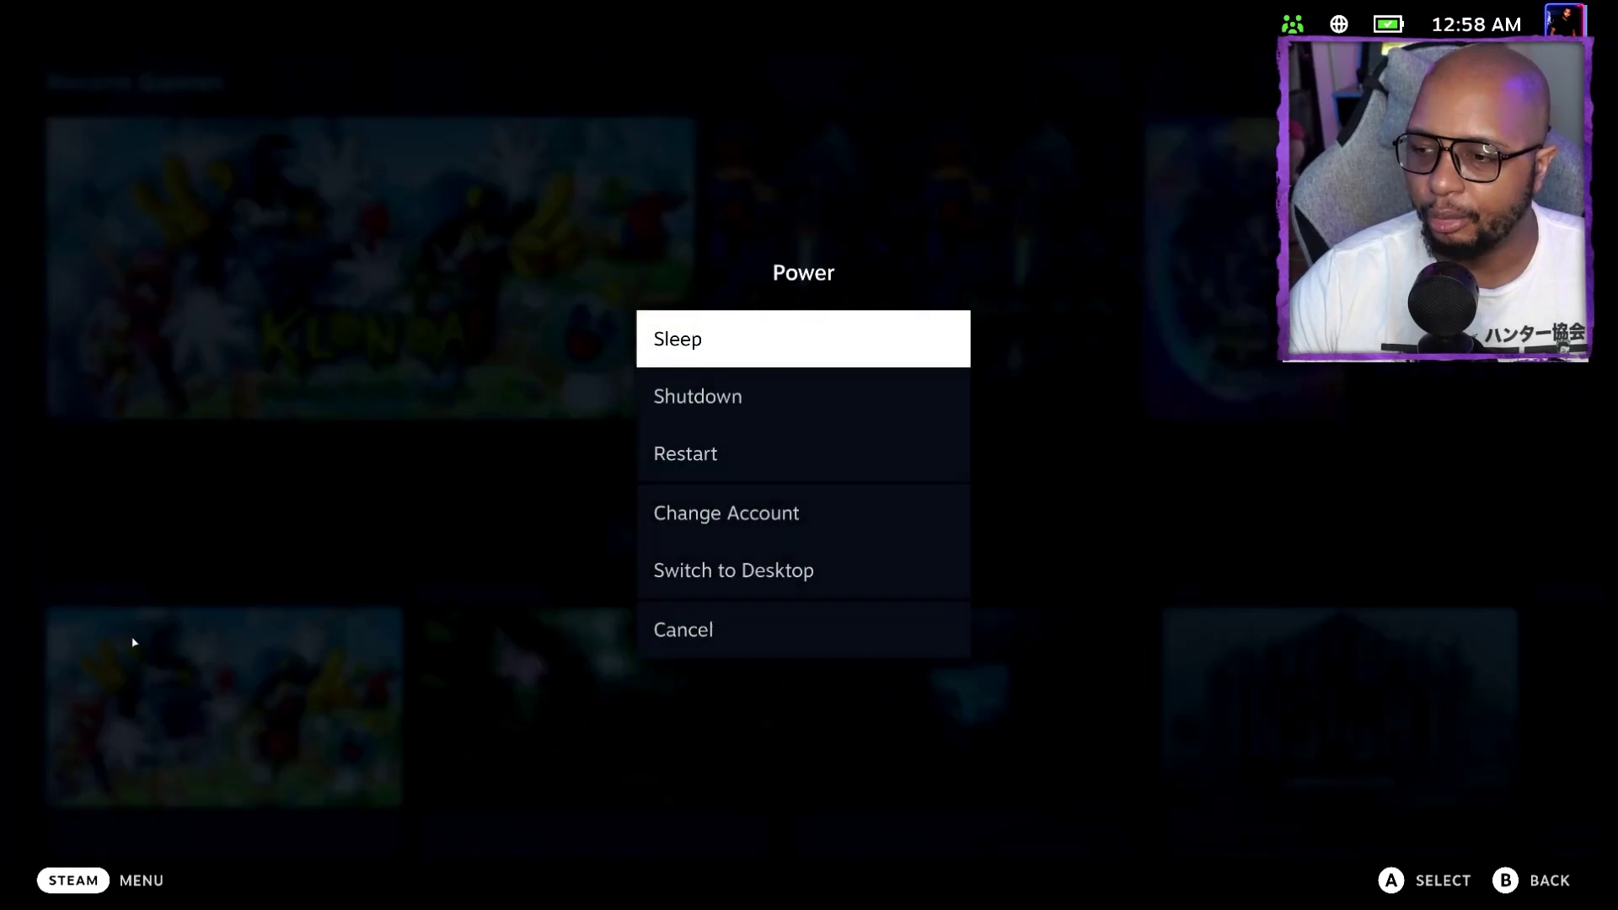
pyautogui.click(739, 580)
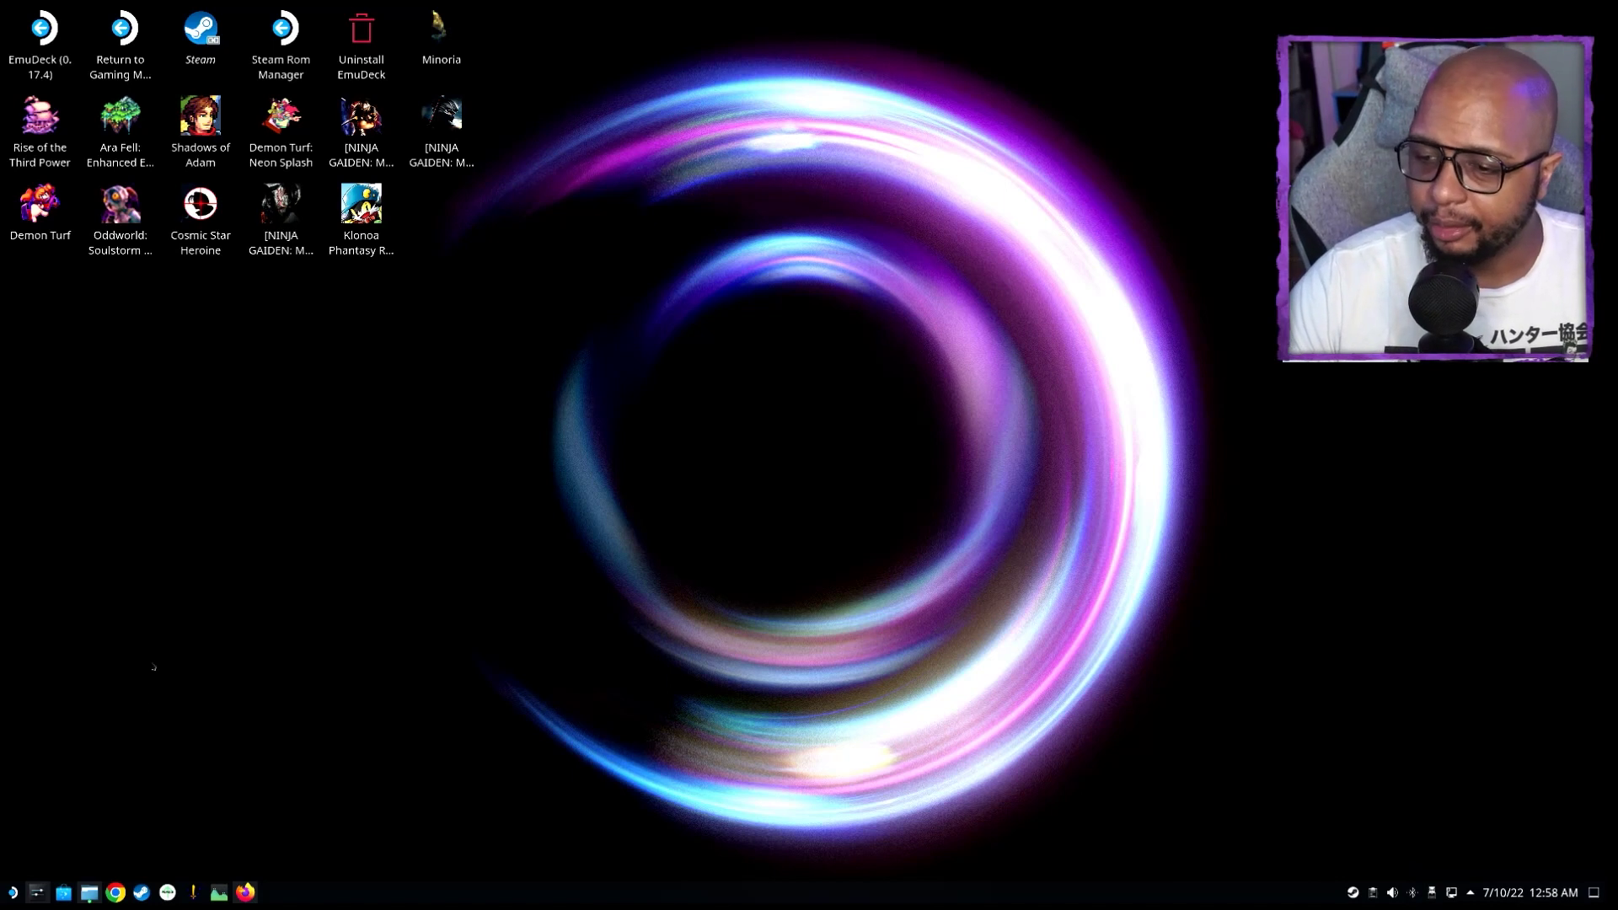
# Search Discover for 'boilr' and open the BoilR result to install and launch it
pyautogui.click(64, 892)
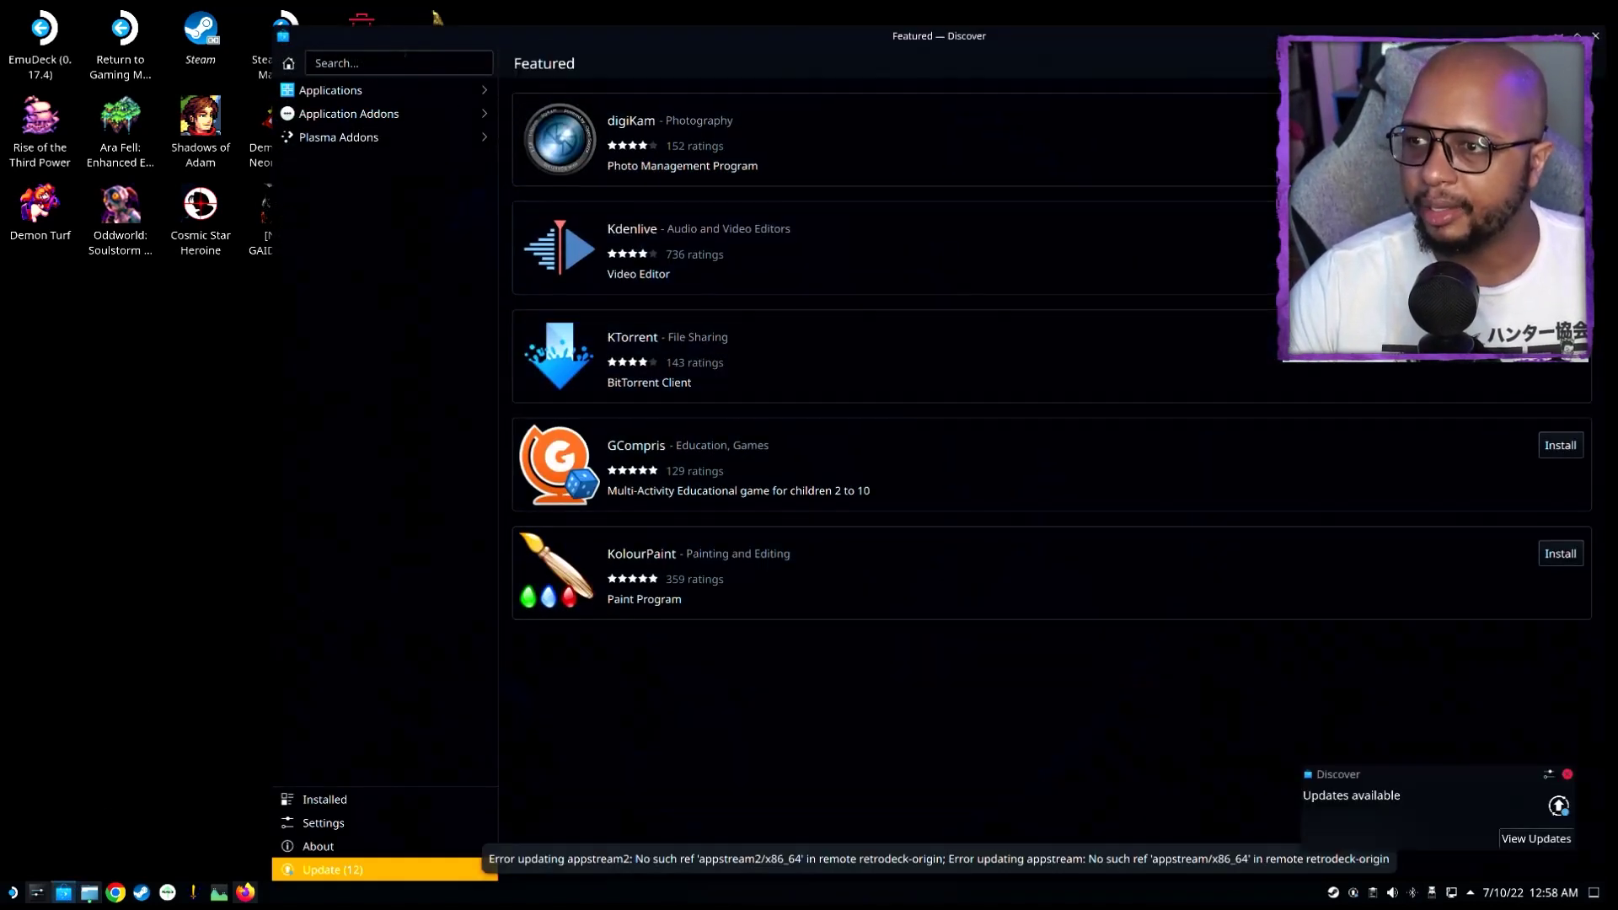
pyautogui.write('boilr')
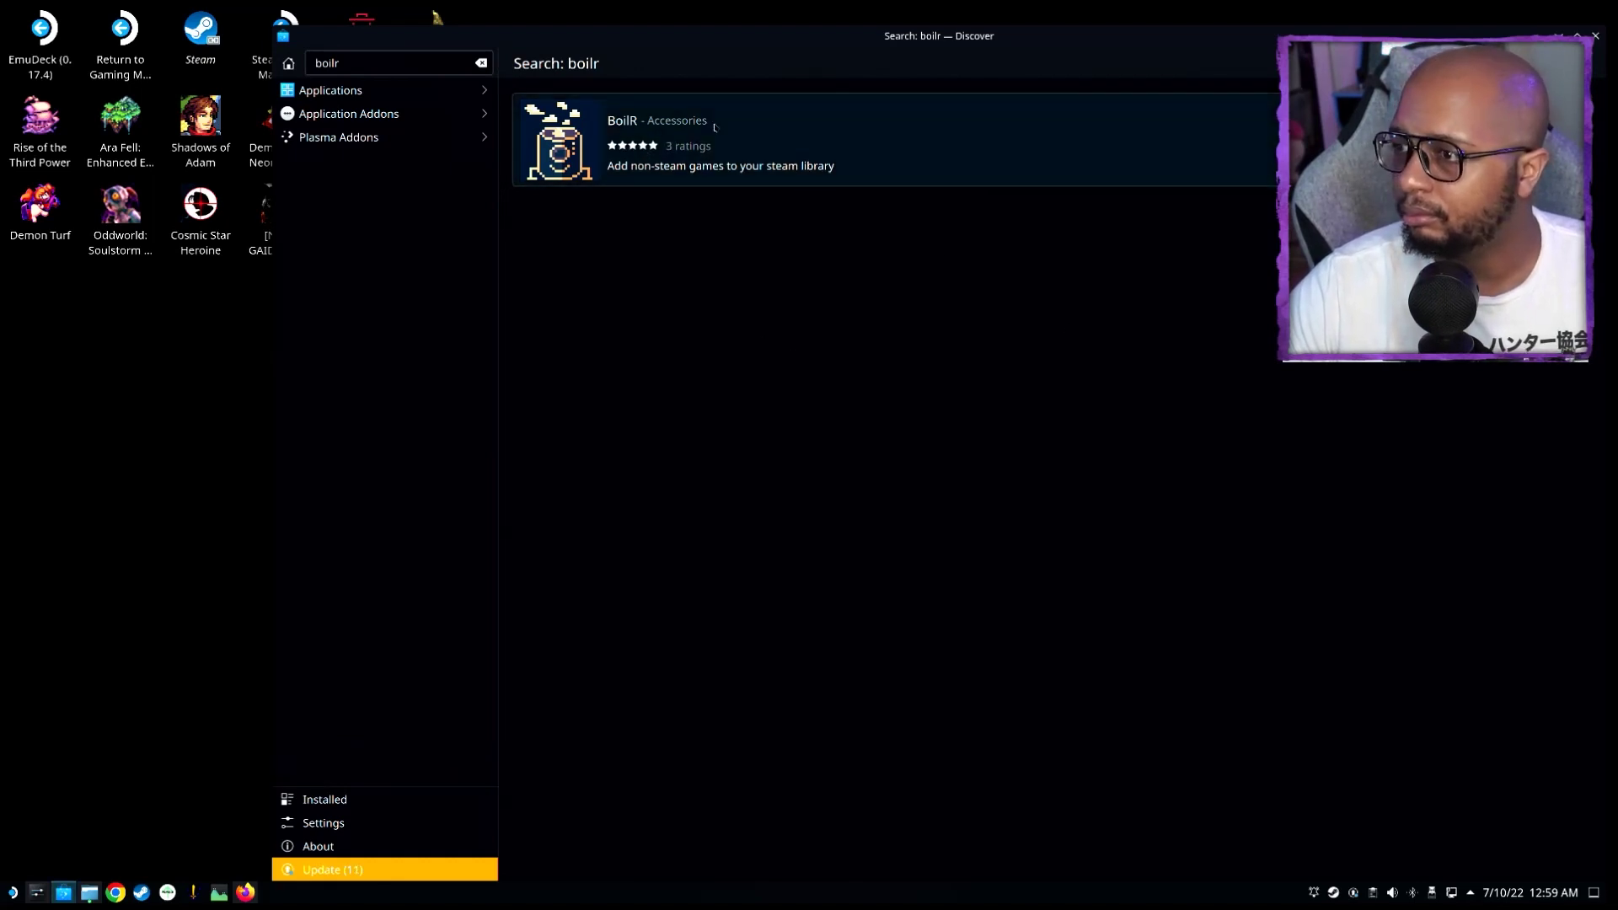
pyautogui.click(1268, 135)
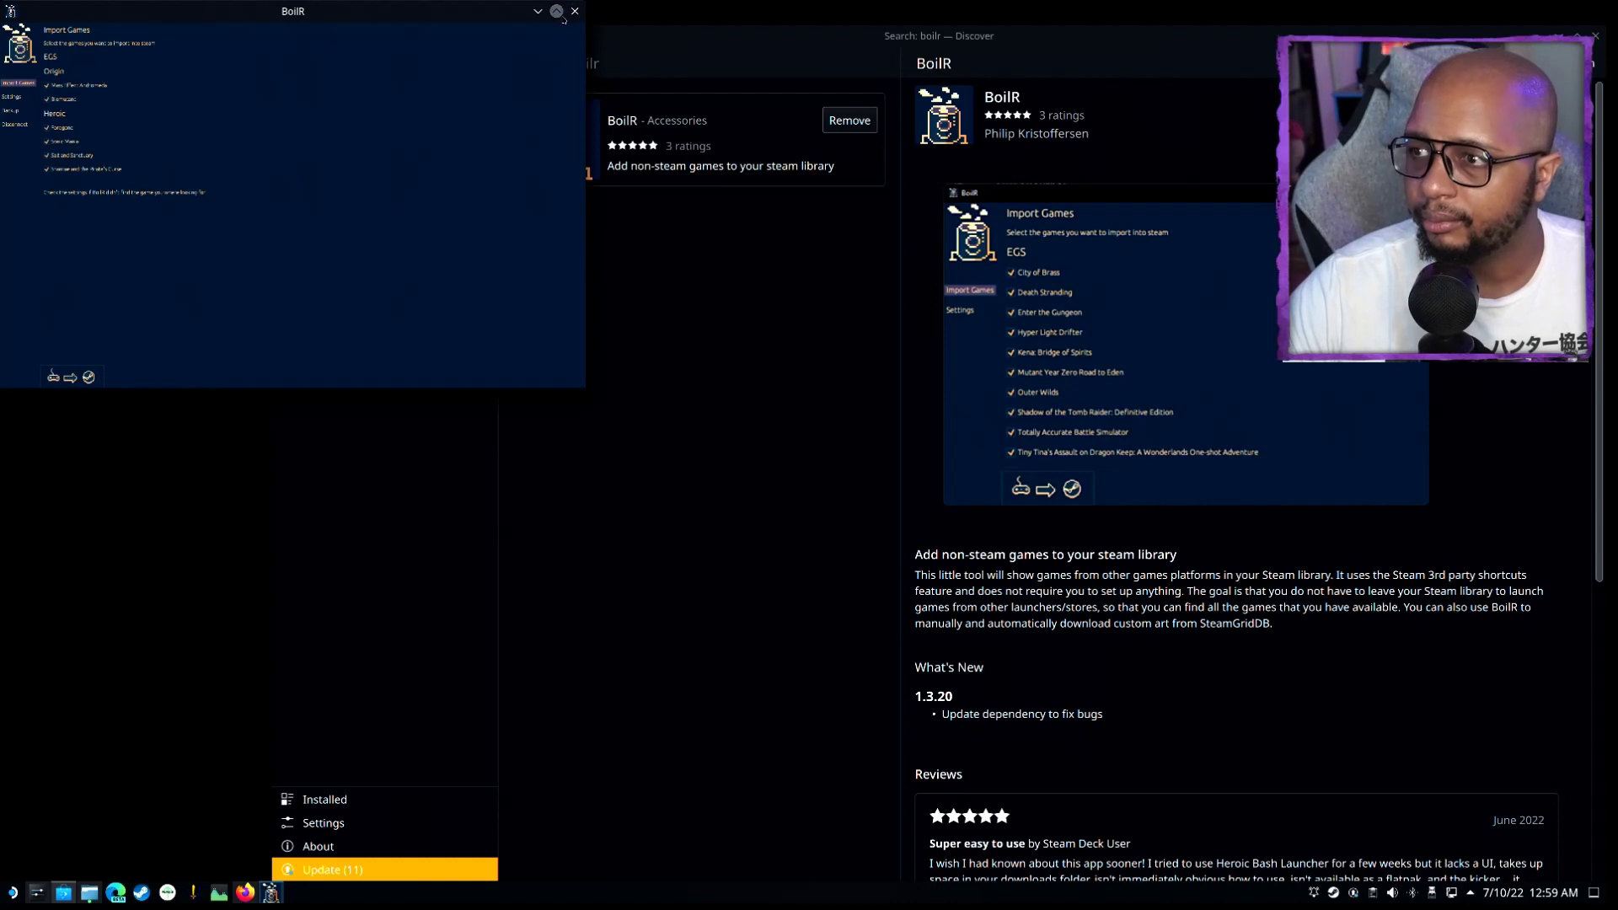
# Maximize BoilR, go to Settings, and open the SteamGridDB link in Chrome
pyautogui.click(556, 10)
pyautogui.click(13, 97)
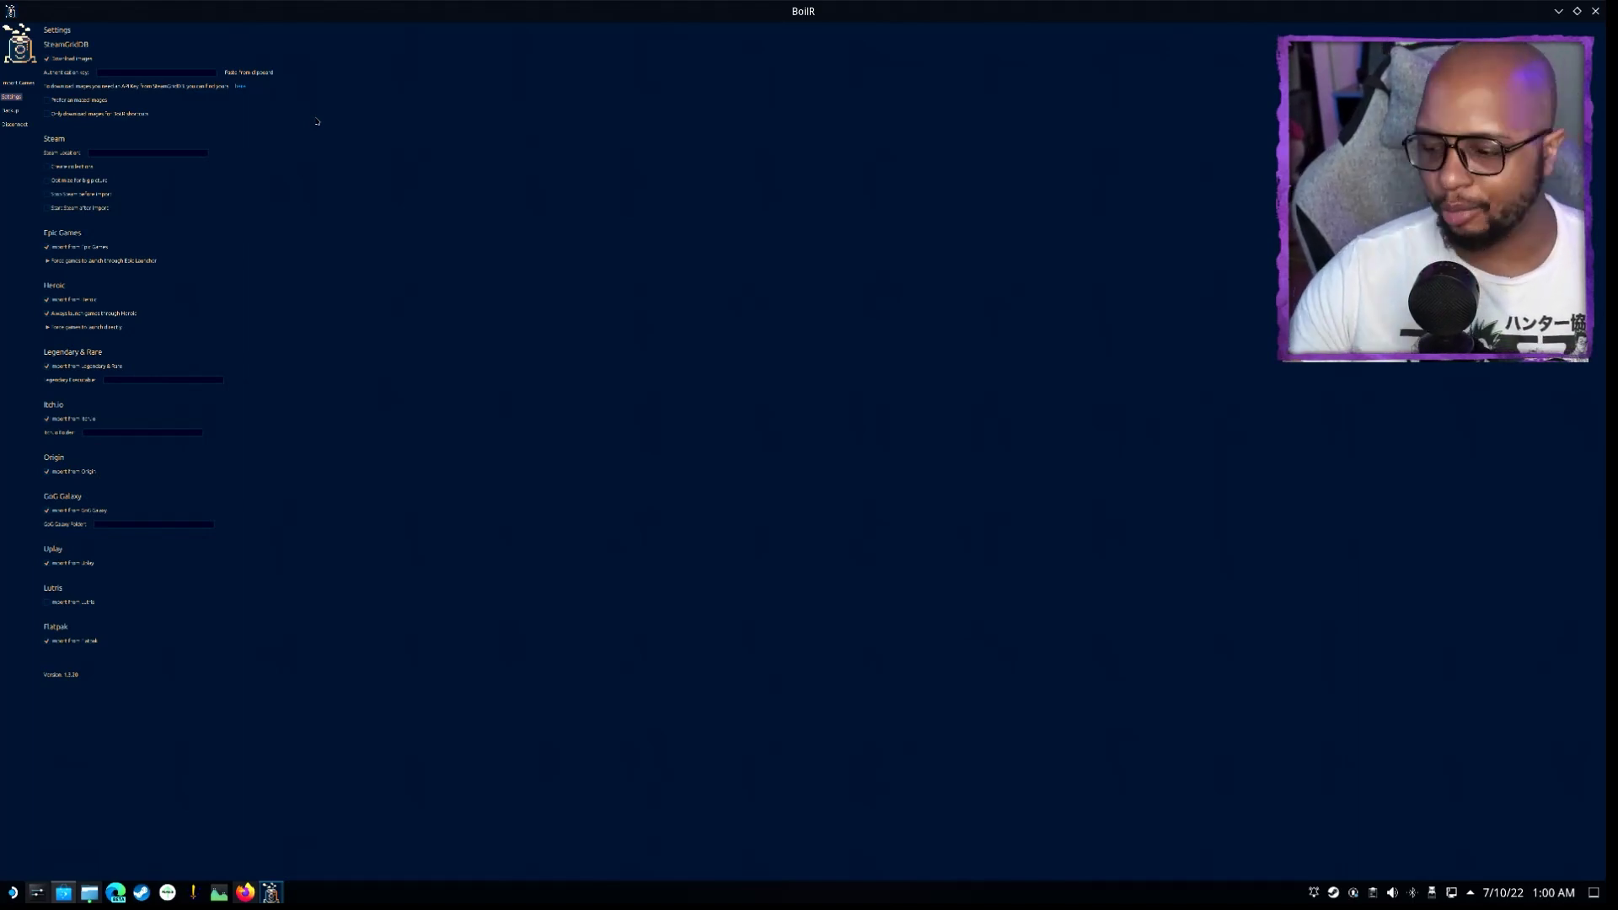
pyautogui.click(240, 87)
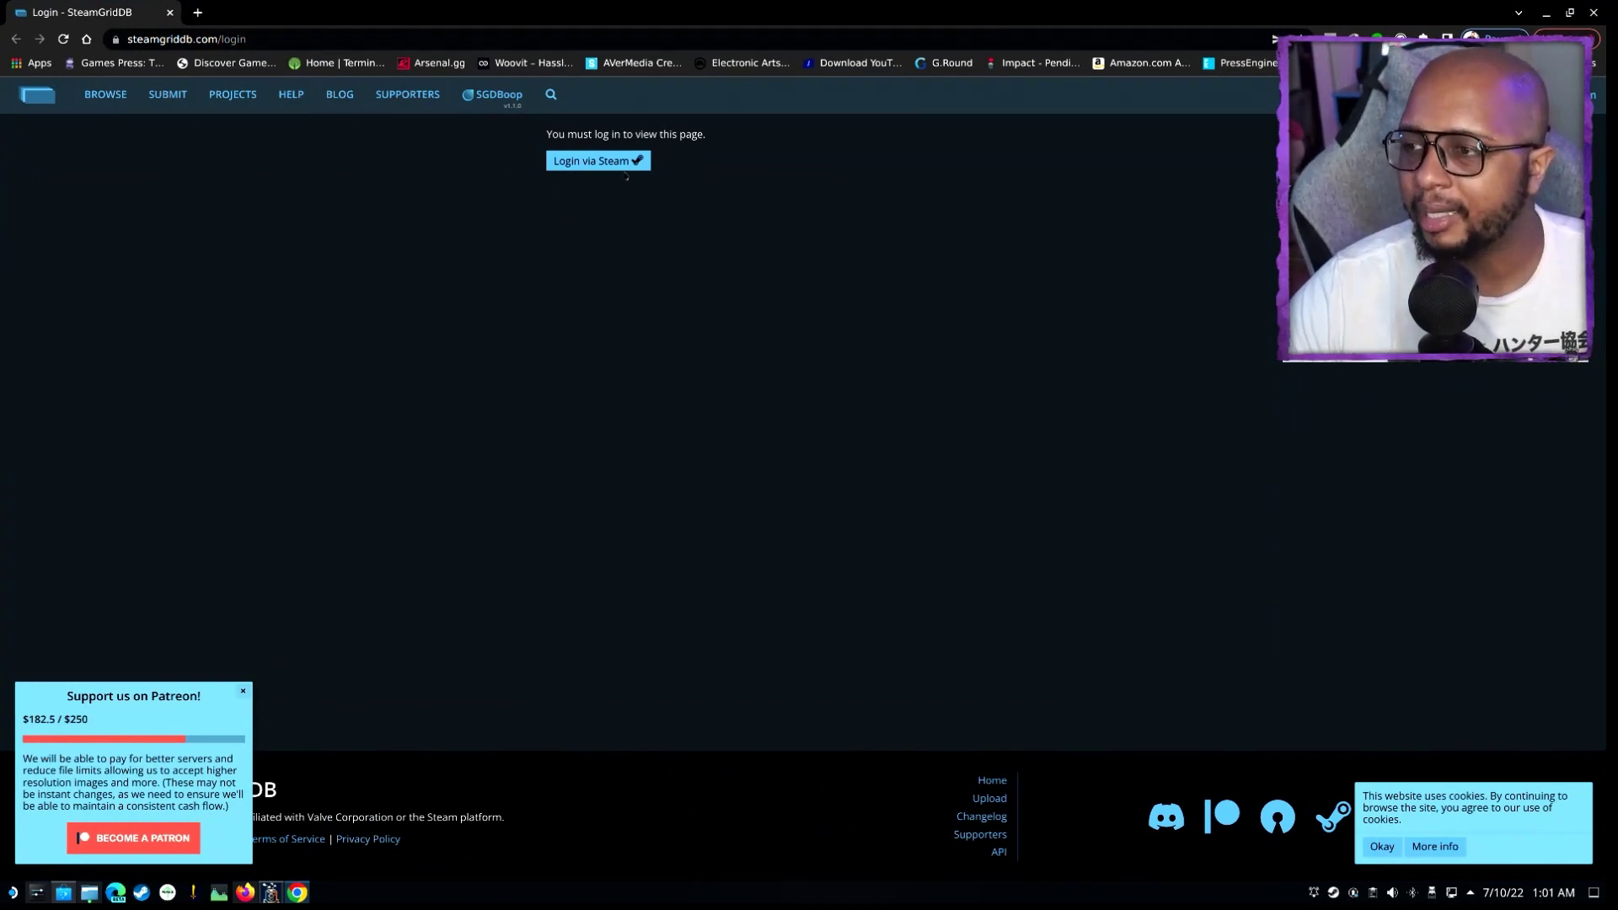
# Log in to SteamGridDB via Steam with account credentials and Steam Guard code, then register a username
pyautogui.click(622, 161)
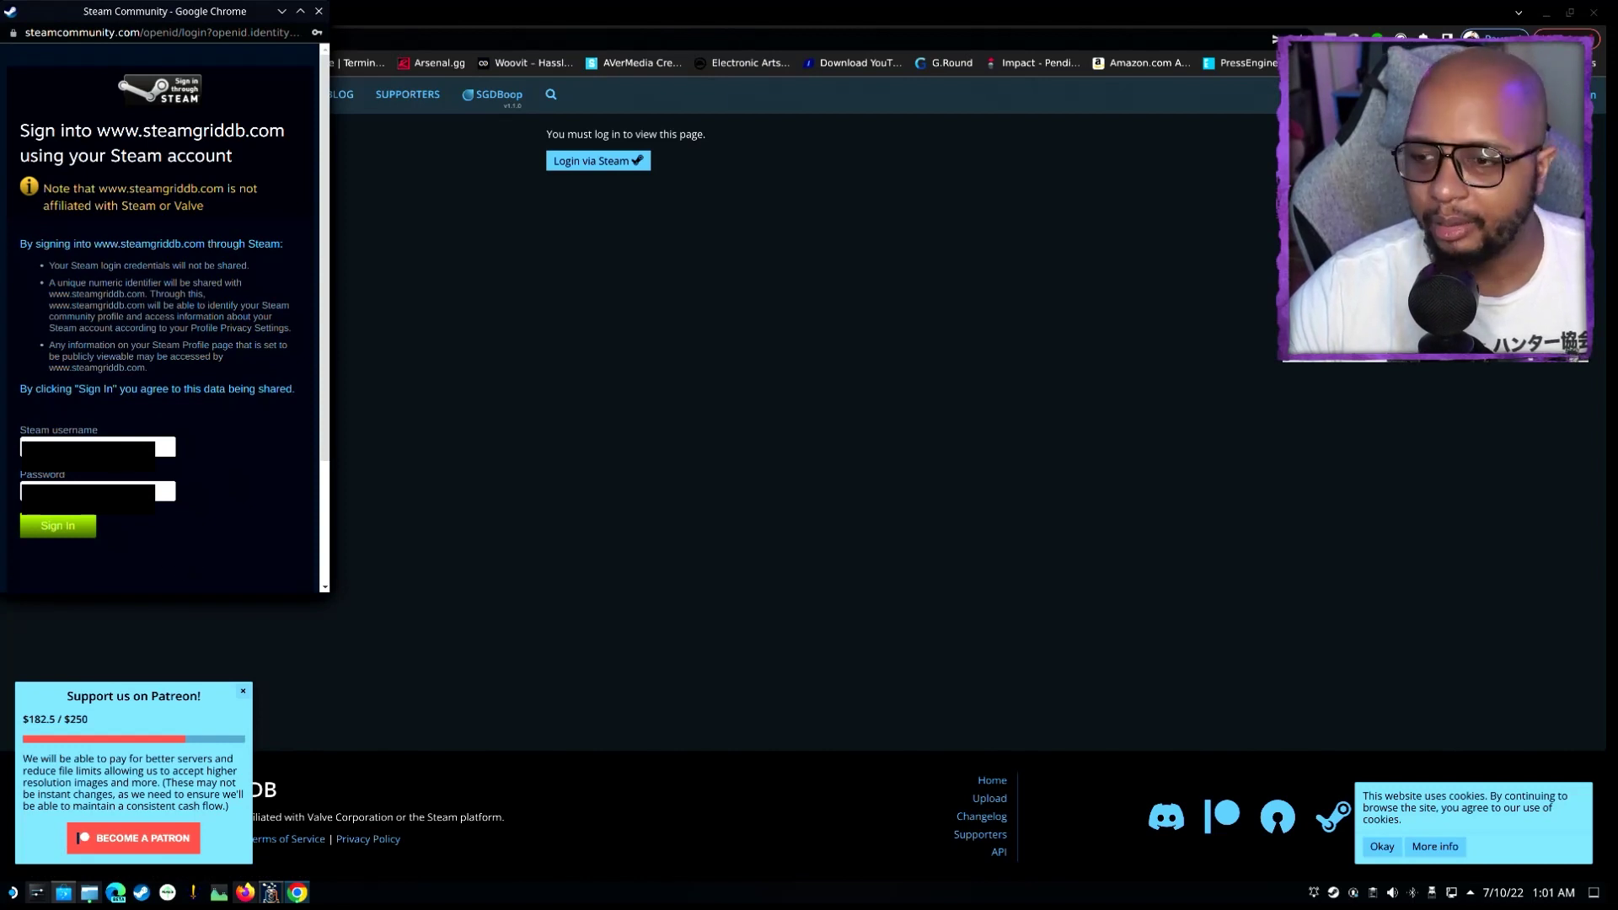
pyautogui.press('Return')
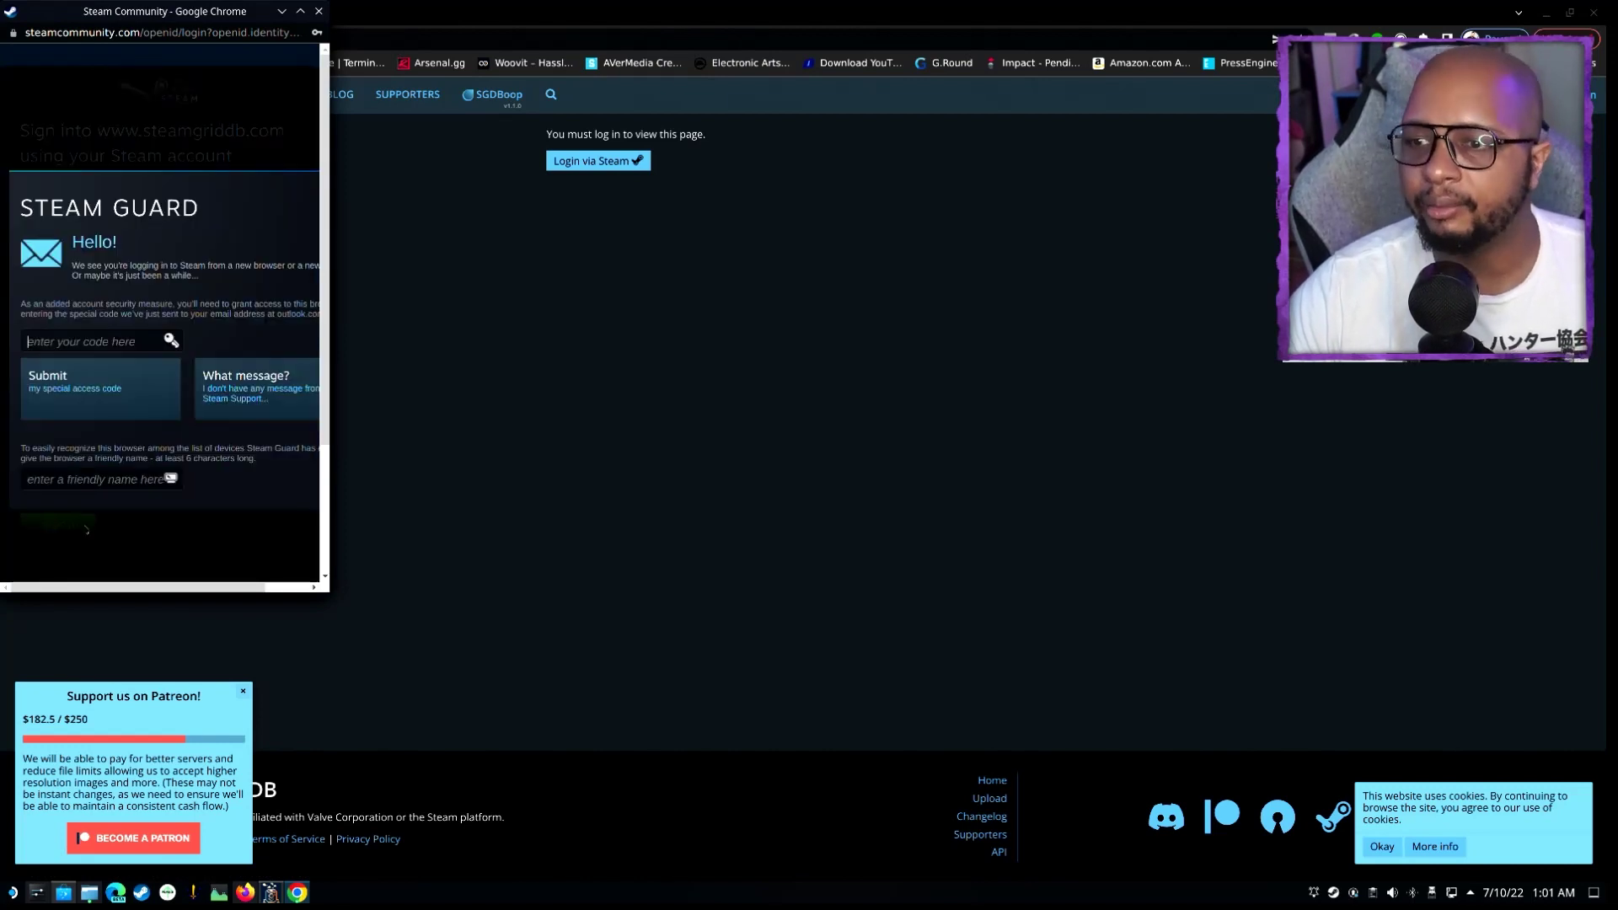
pyautogui.moveTo(376, 614); pyautogui.dragTo(576, 685)
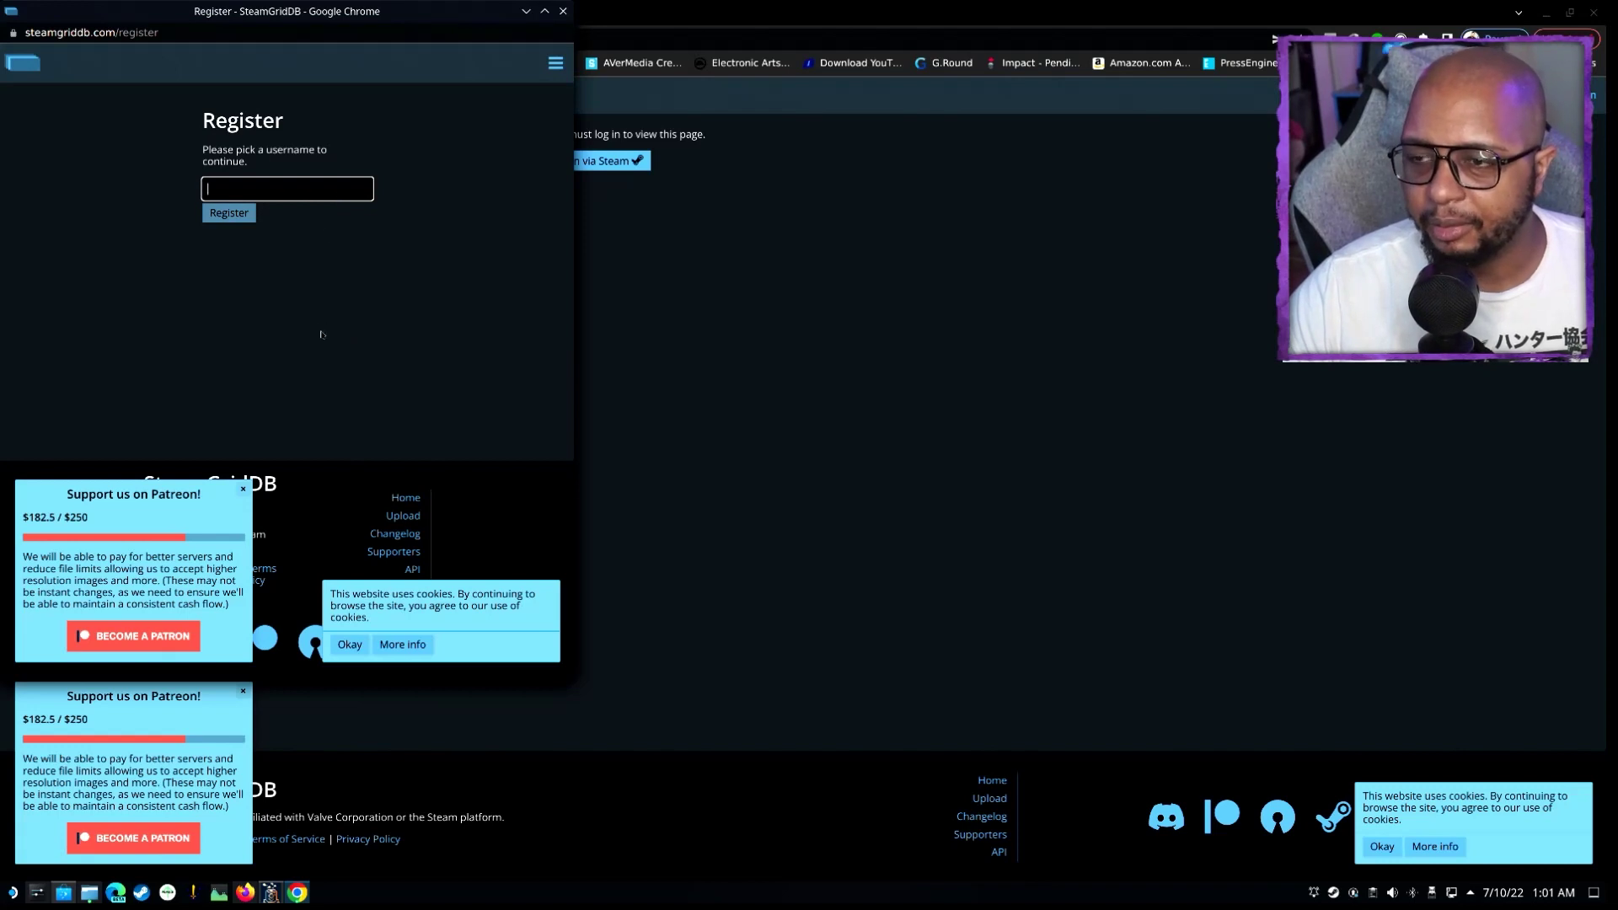
pyautogui.hotkey('ctrl', 'v')
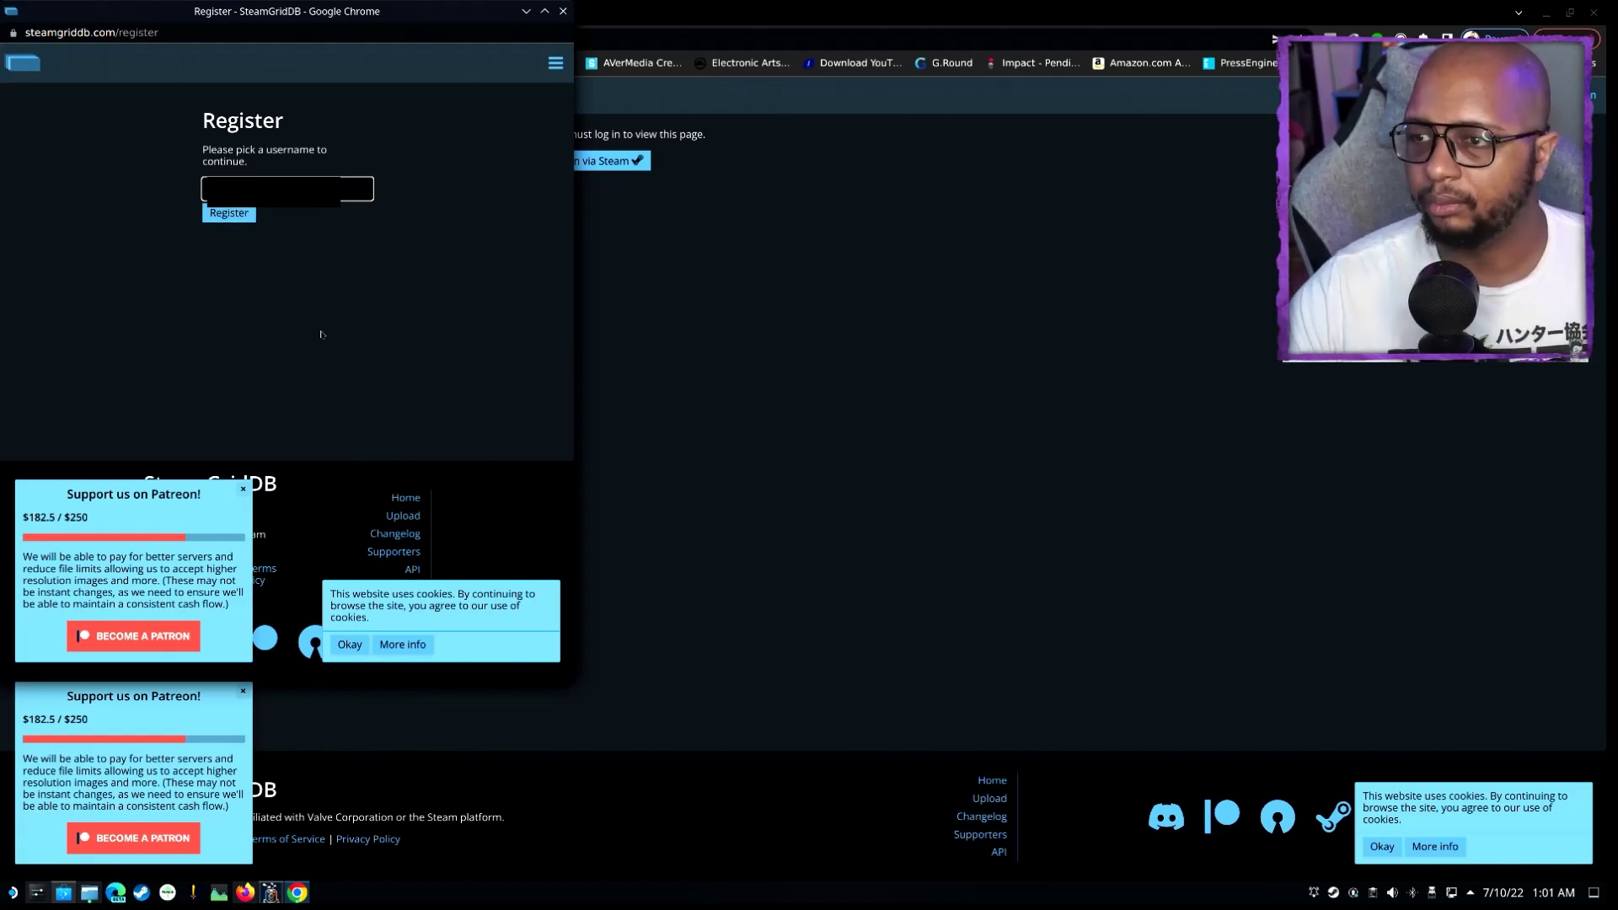
pyautogui.click(247, 214)
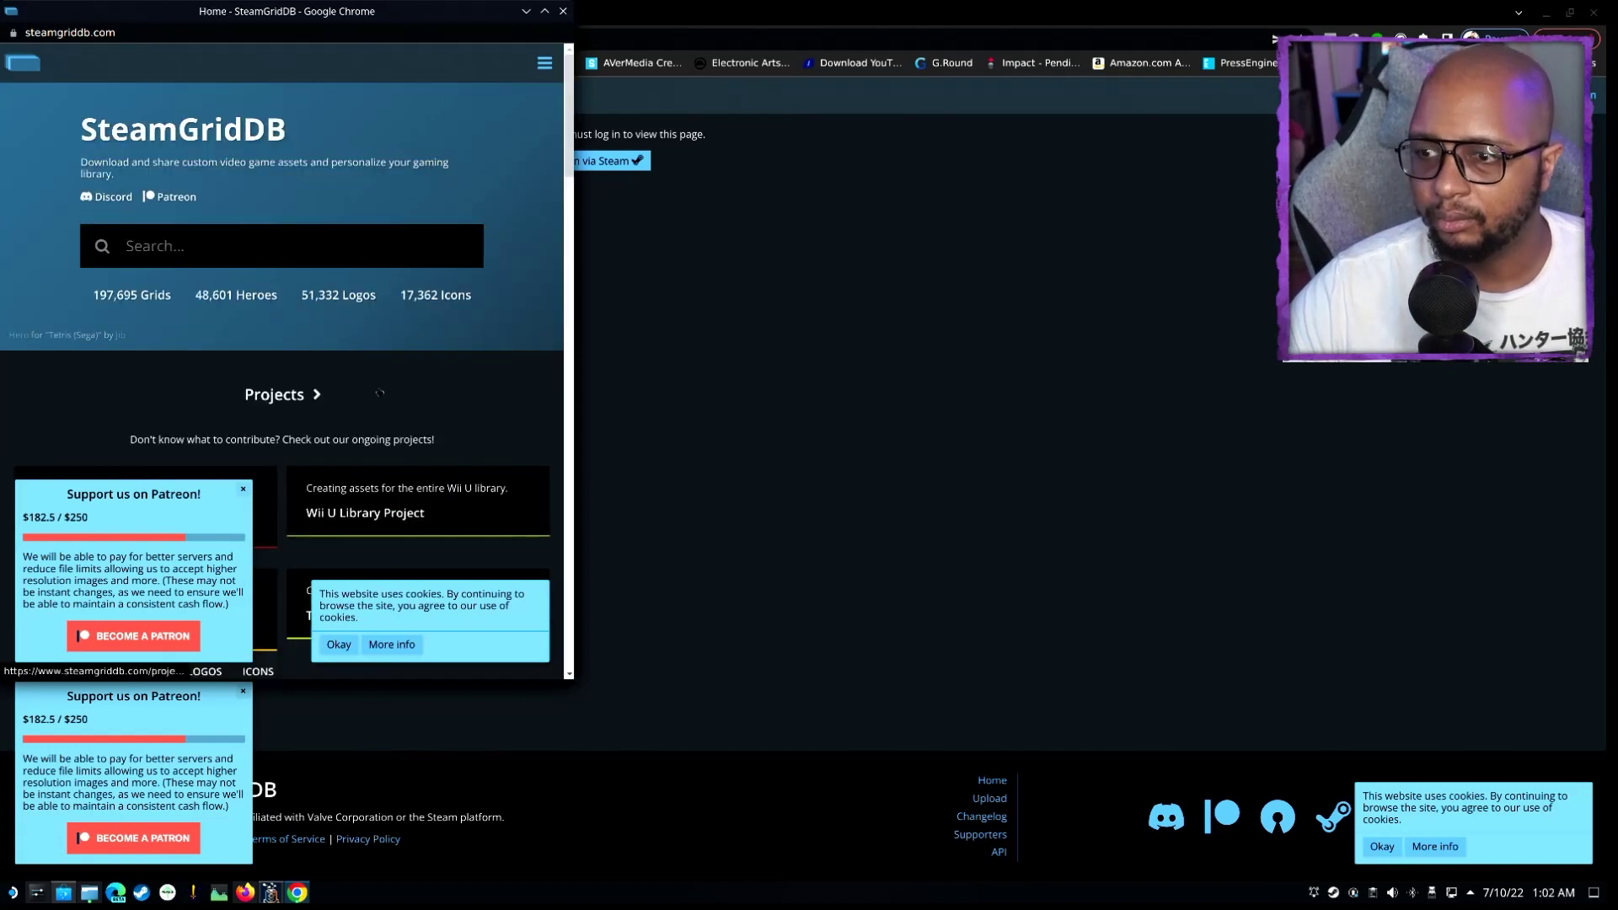
# Create a new API key on the API tab of SteamGridDB's profile preferences
pyautogui.click(547, 12)
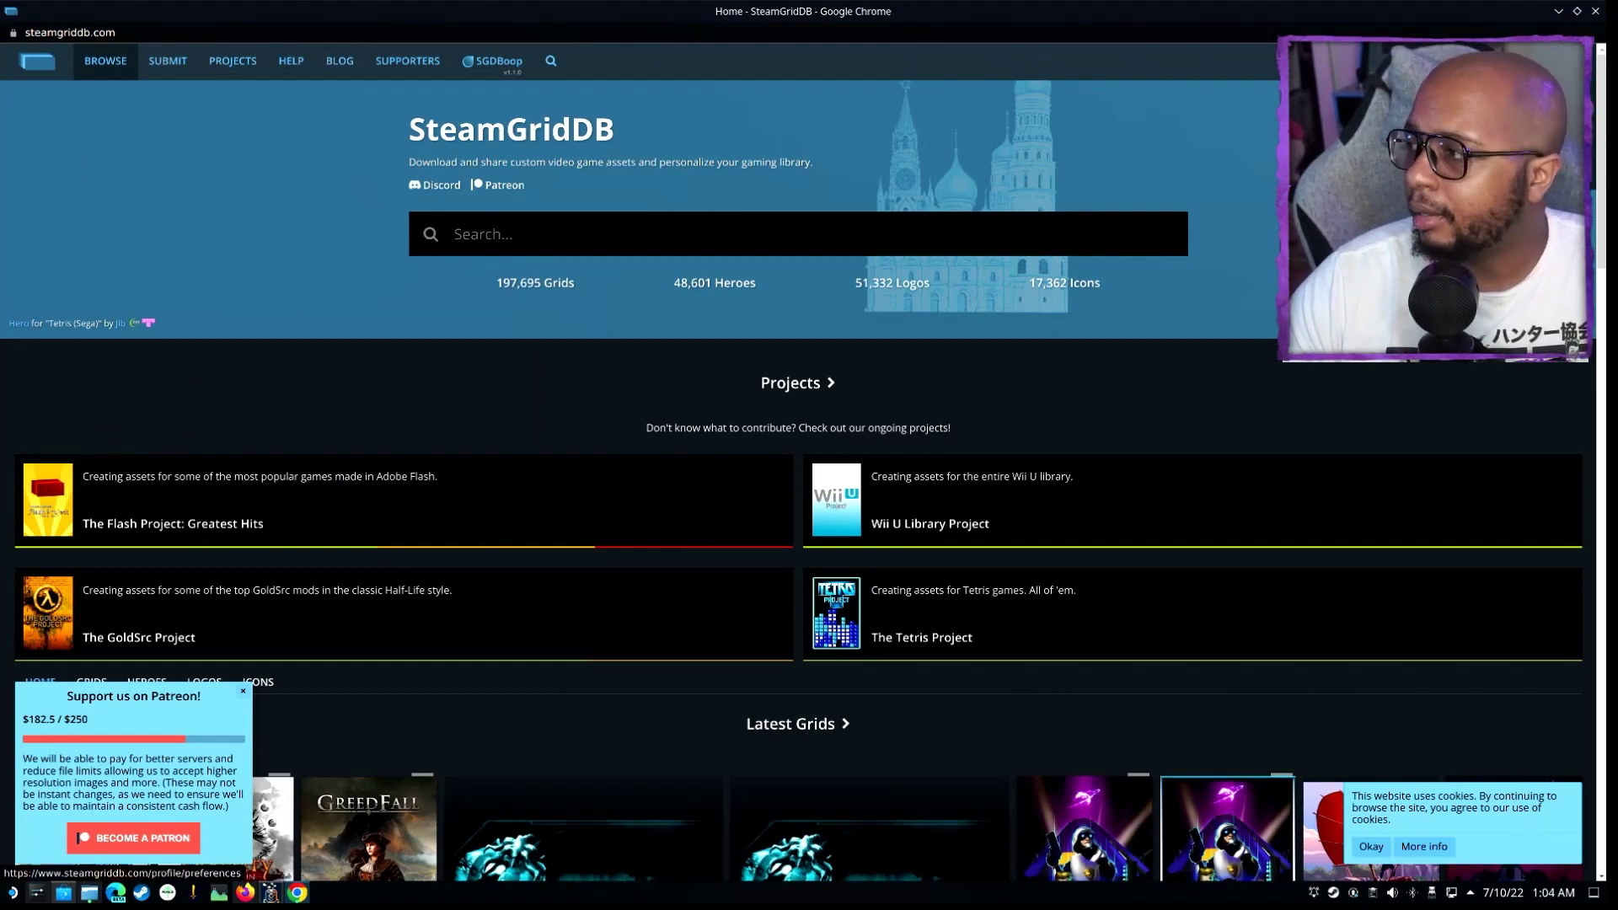
pyautogui.click(1508, 139)
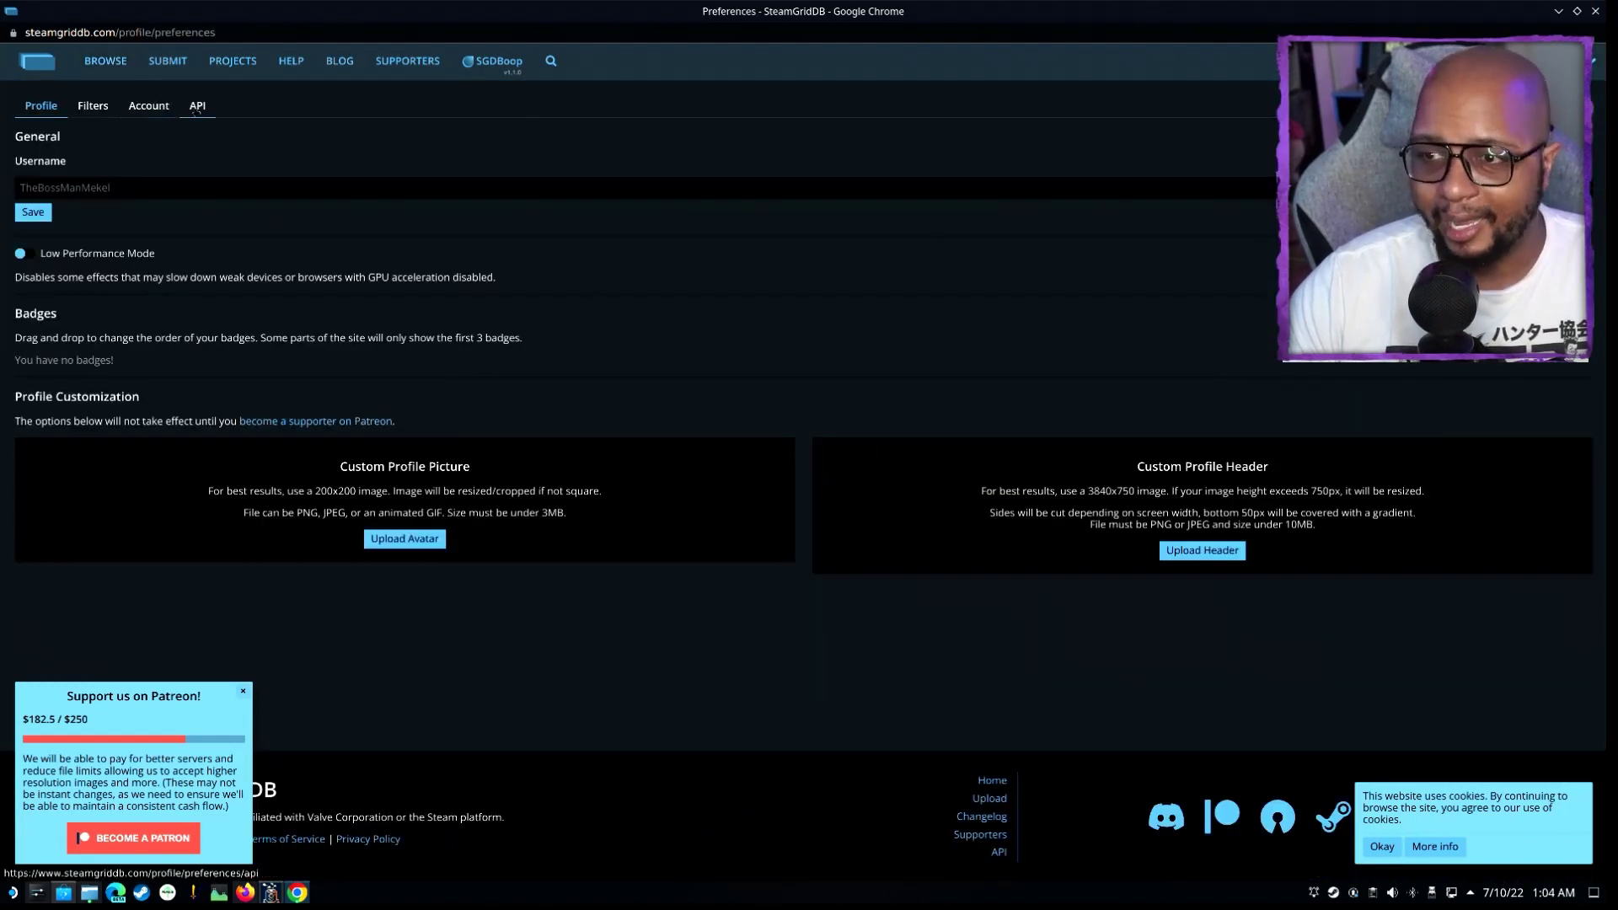
pyautogui.click(197, 108)
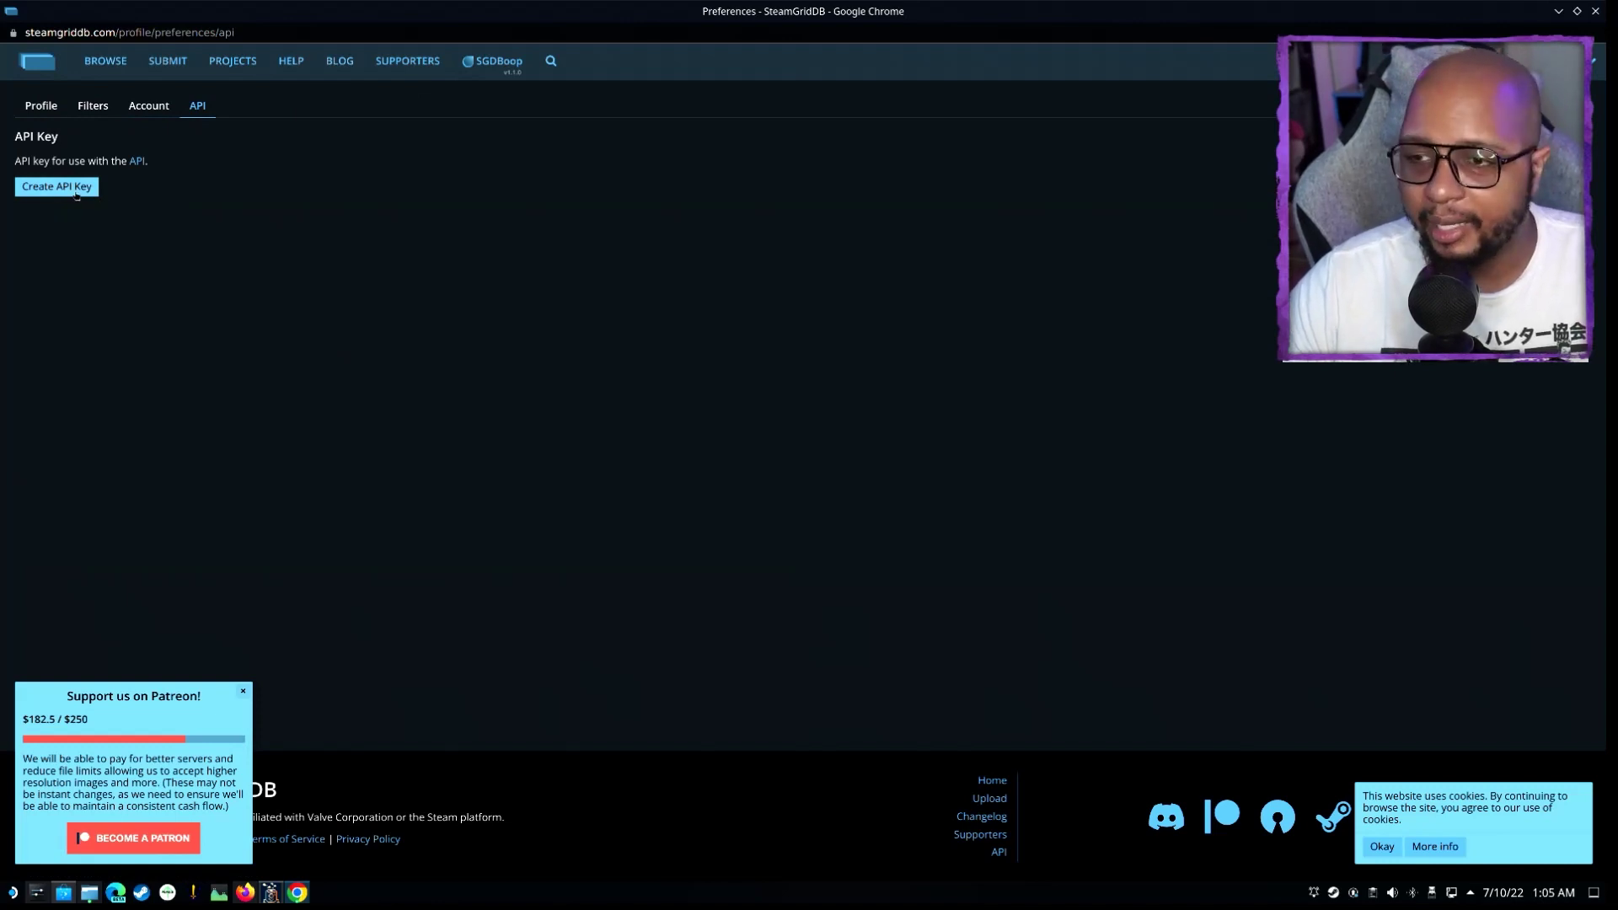
pyautogui.click(76, 190)
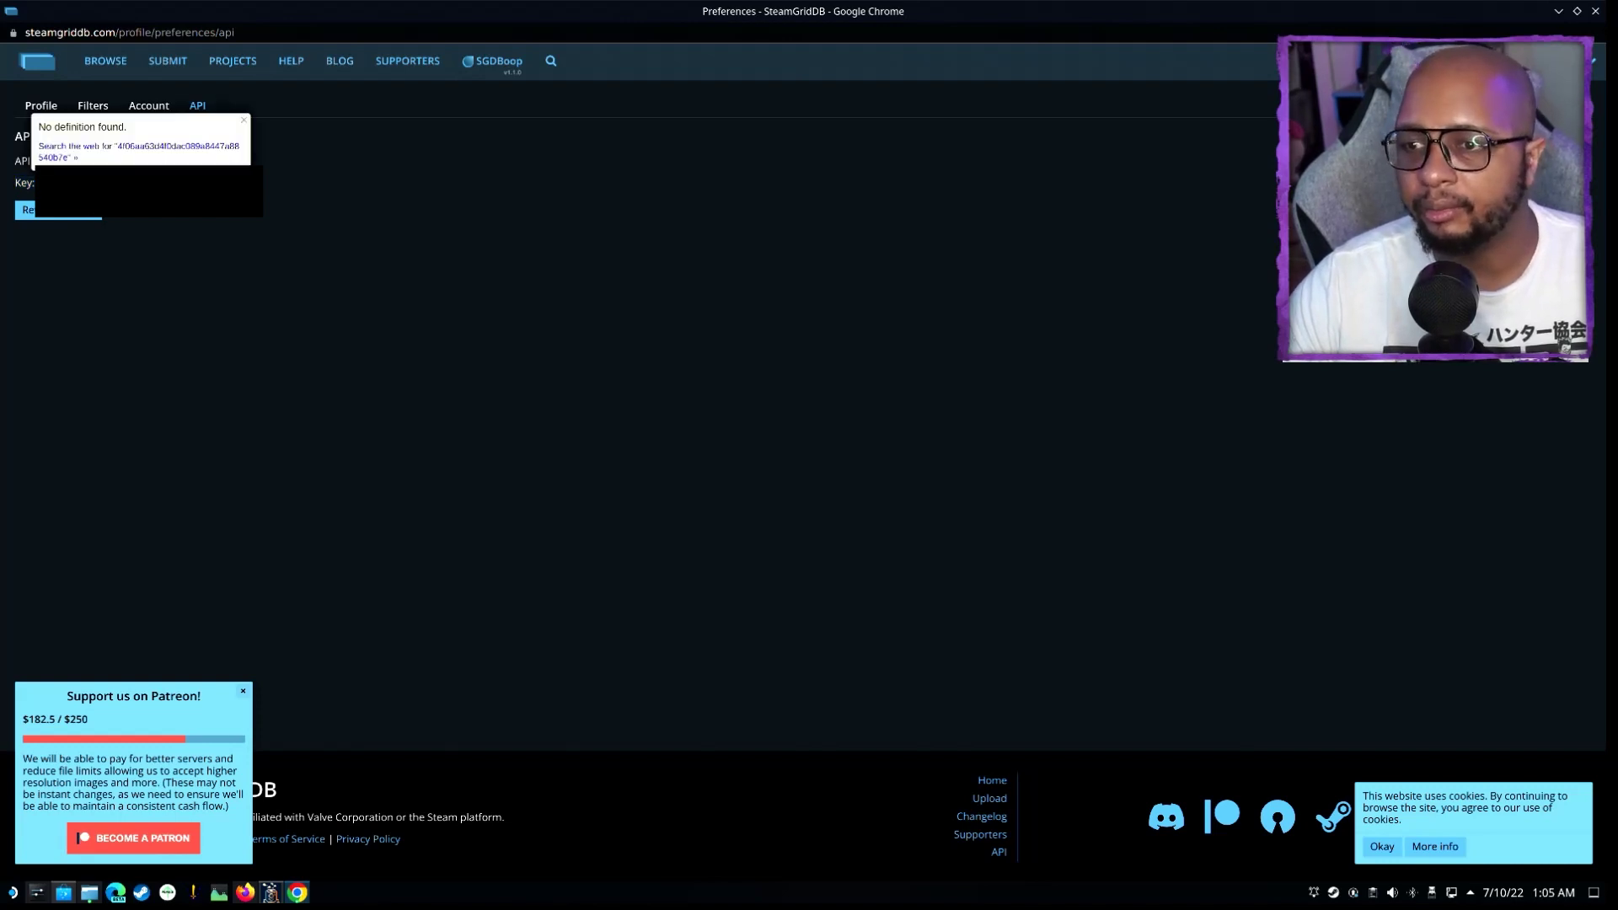
# Copy the new API key and return to BoilR's Settings
pyautogui.rightClick(76, 184)
pyautogui.click(110, 192)
pyautogui.hotkey('alt', 'Tab')
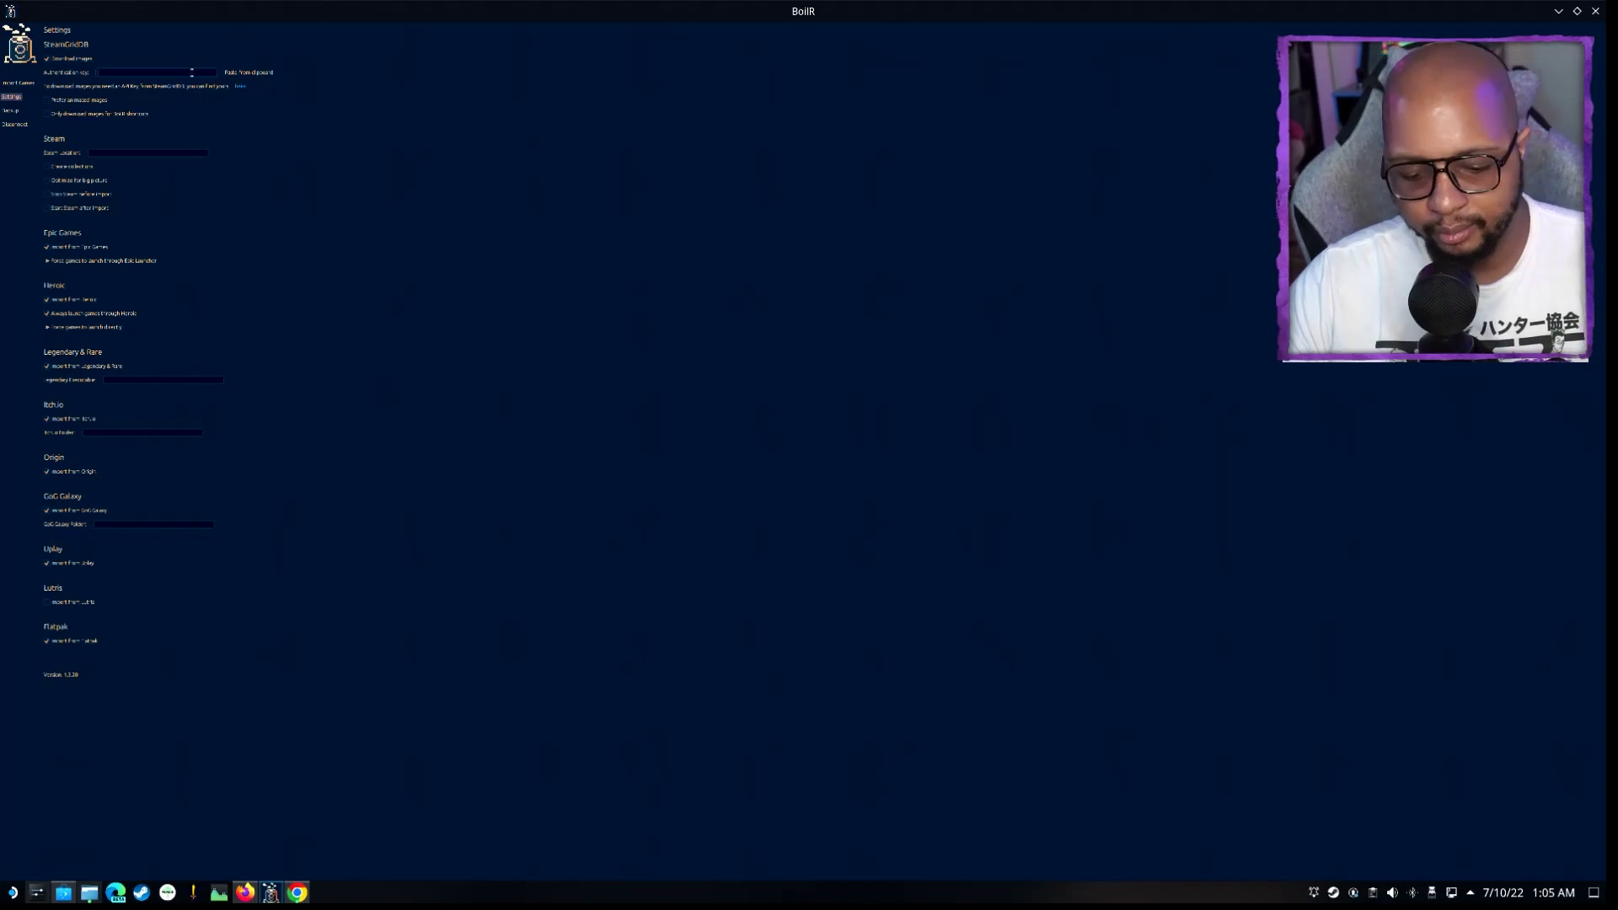
# Paste the API key into Authentication key and uncheck Legendary & Rare import and Heroic launching
pyautogui.click(248, 73)
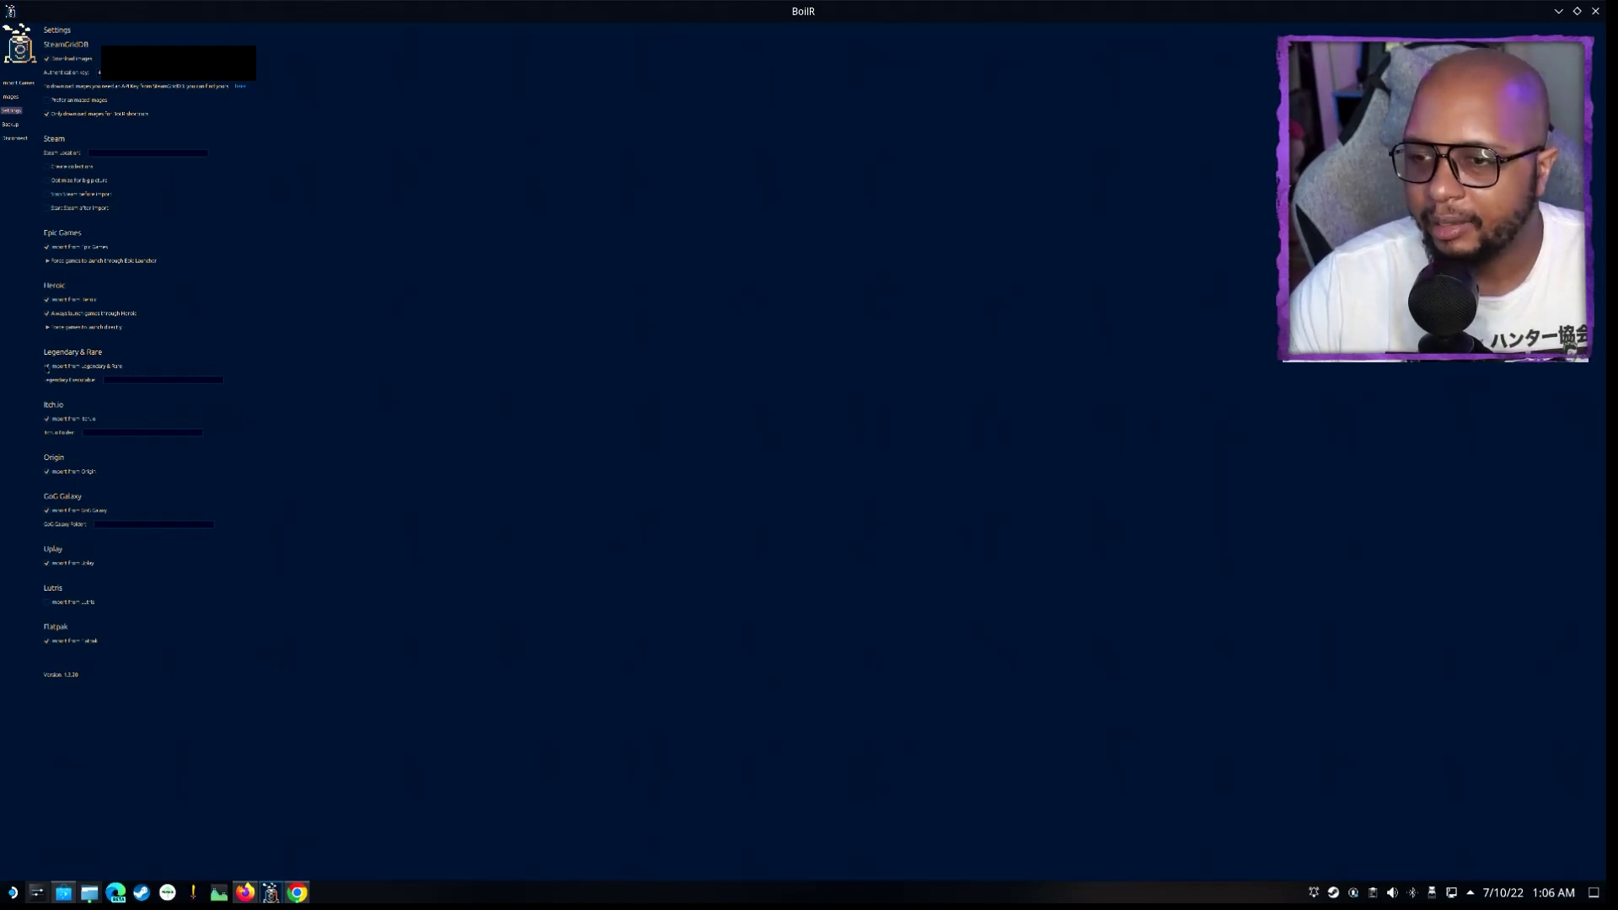
pyautogui.click(47, 367)
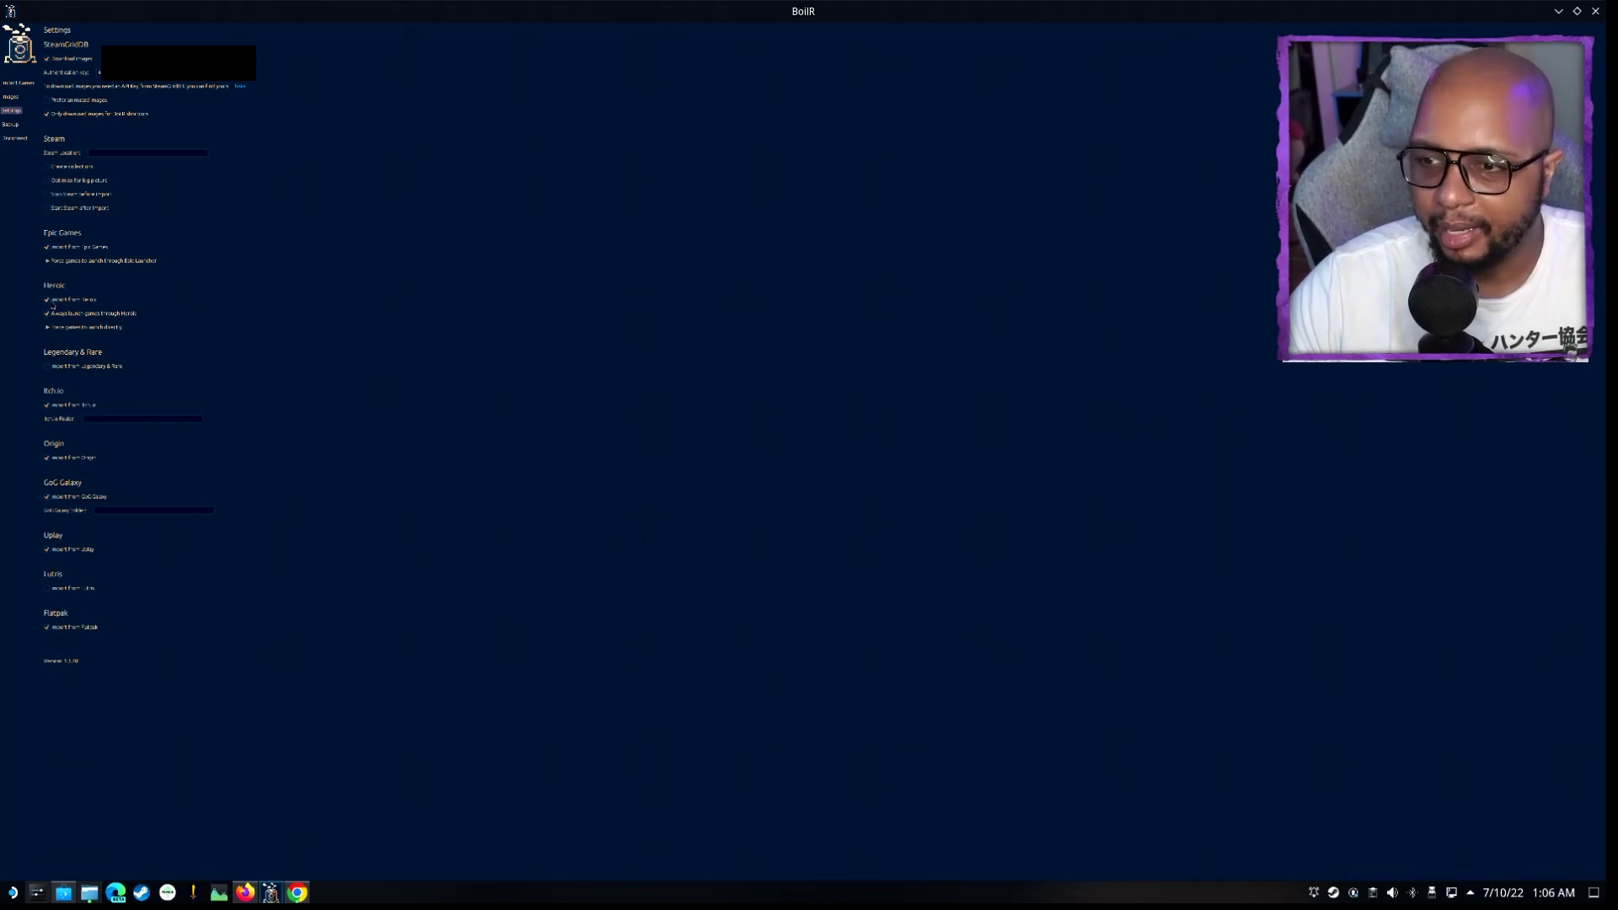
pyautogui.click(47, 314)
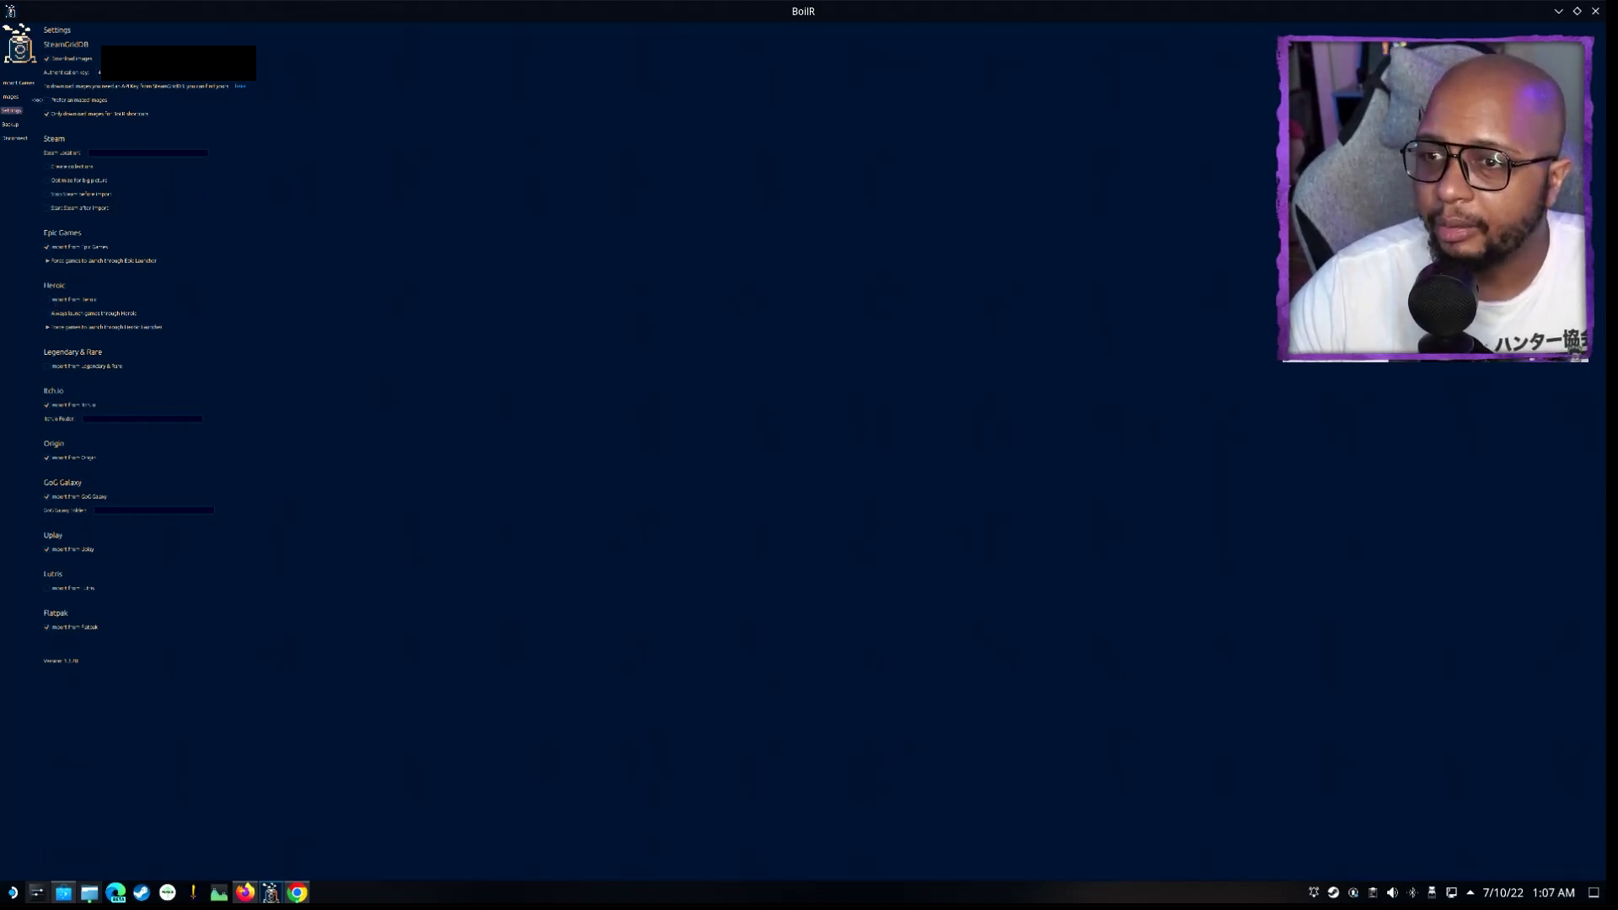
# Open BoilR's Images section and scroll down the game cover list toward Alundra
pyautogui.click(16, 98)
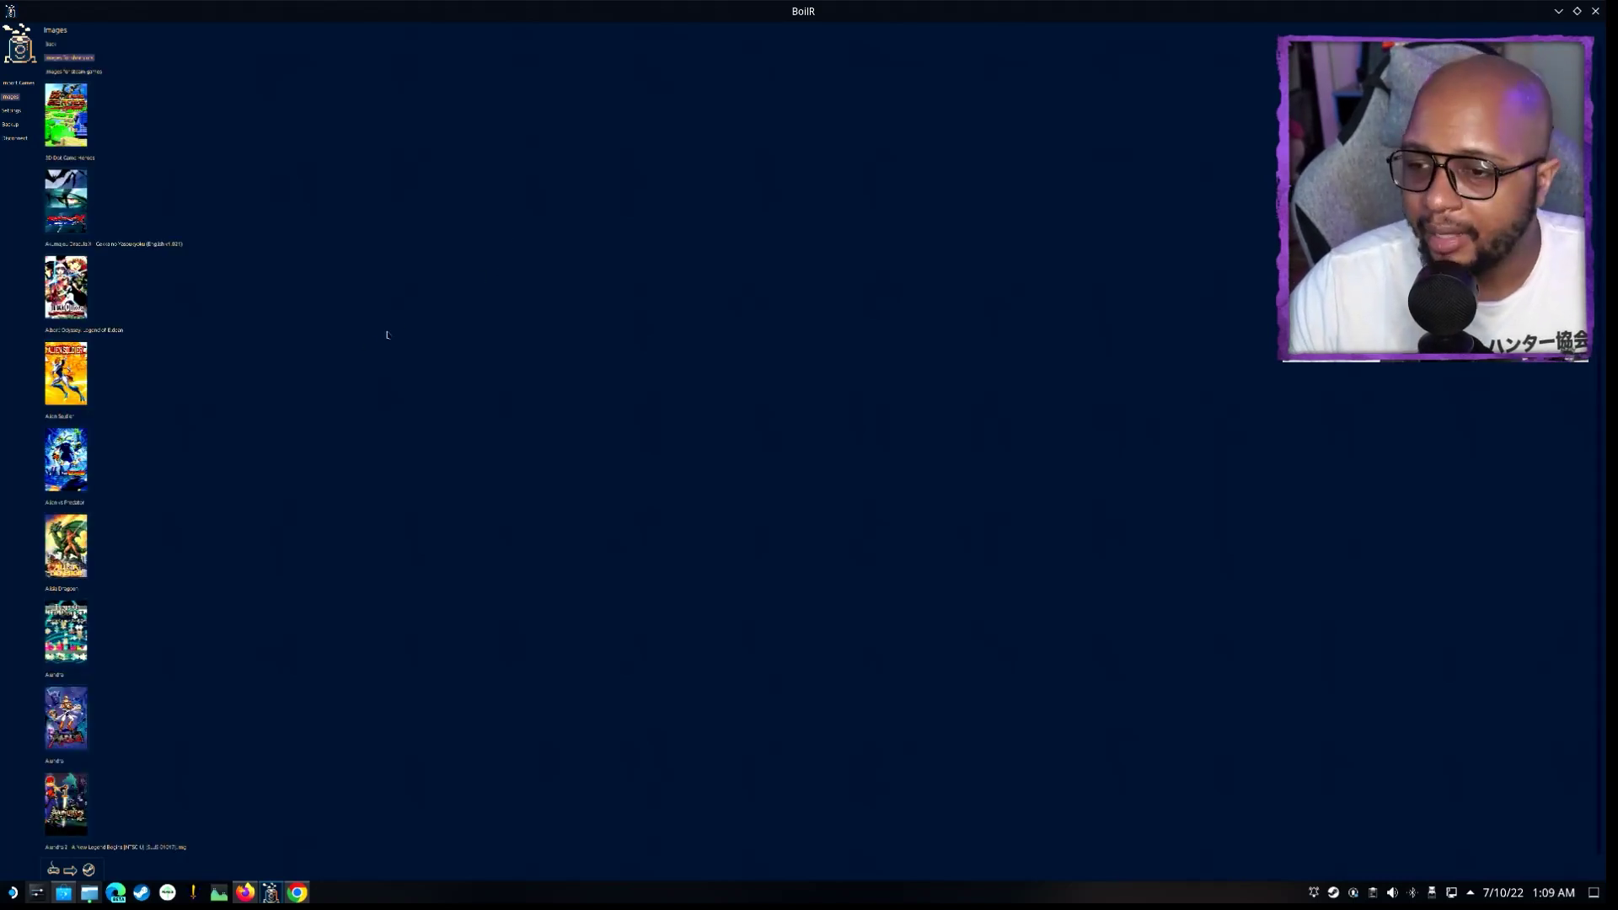
pyautogui.scroll(-2, 368, 347)
pyautogui.scroll(-3, 259, 490)
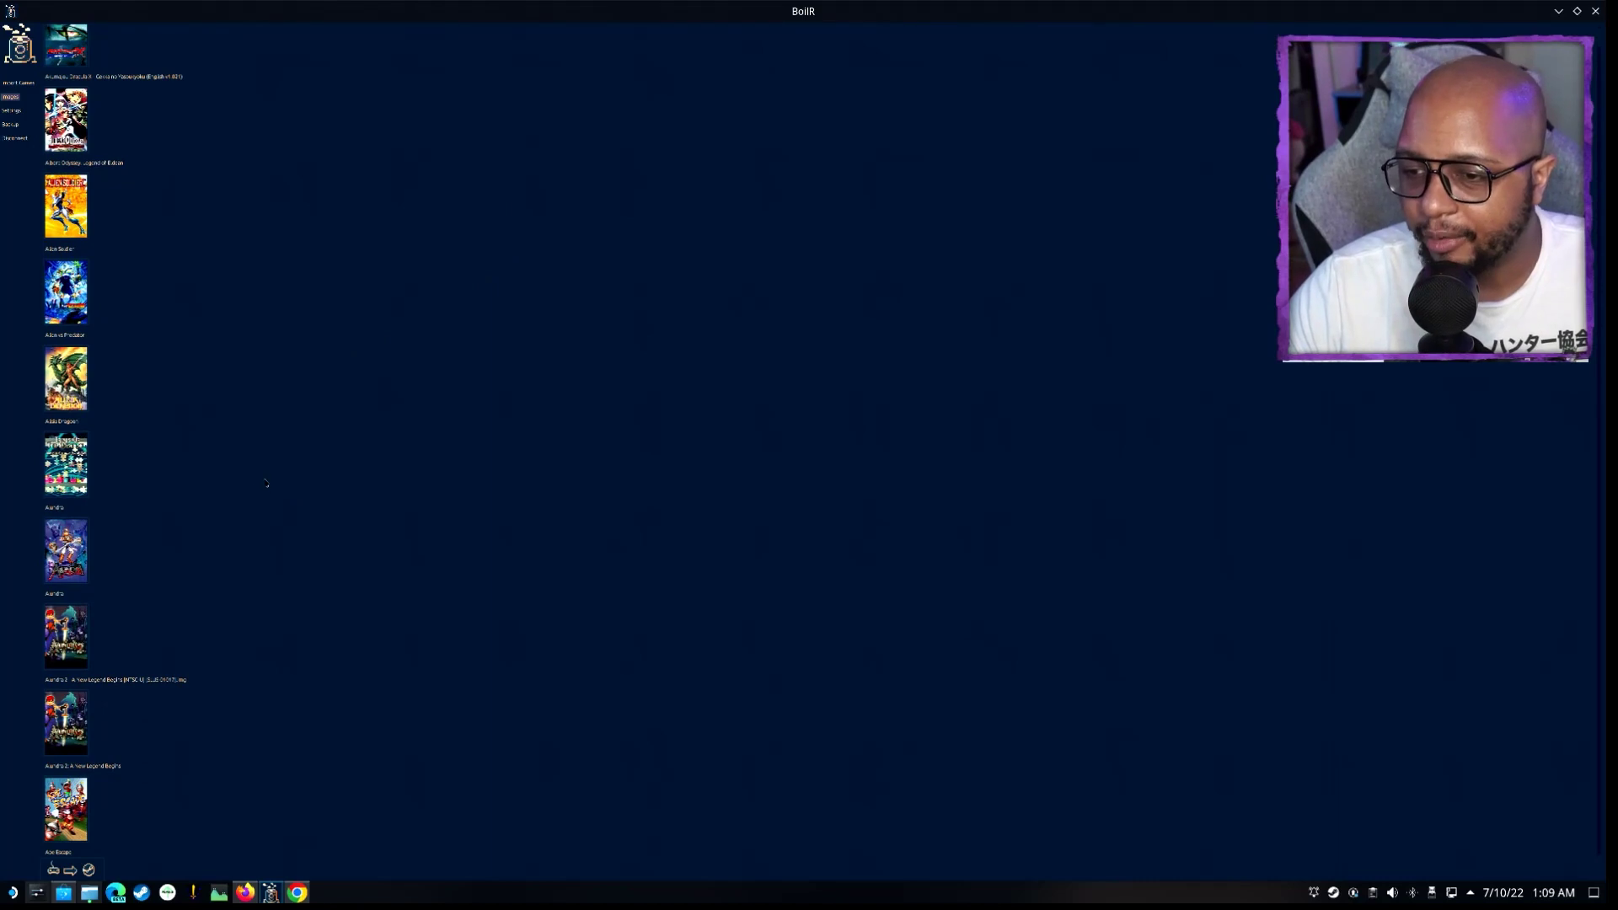
pyautogui.scroll(-3, 266, 484)
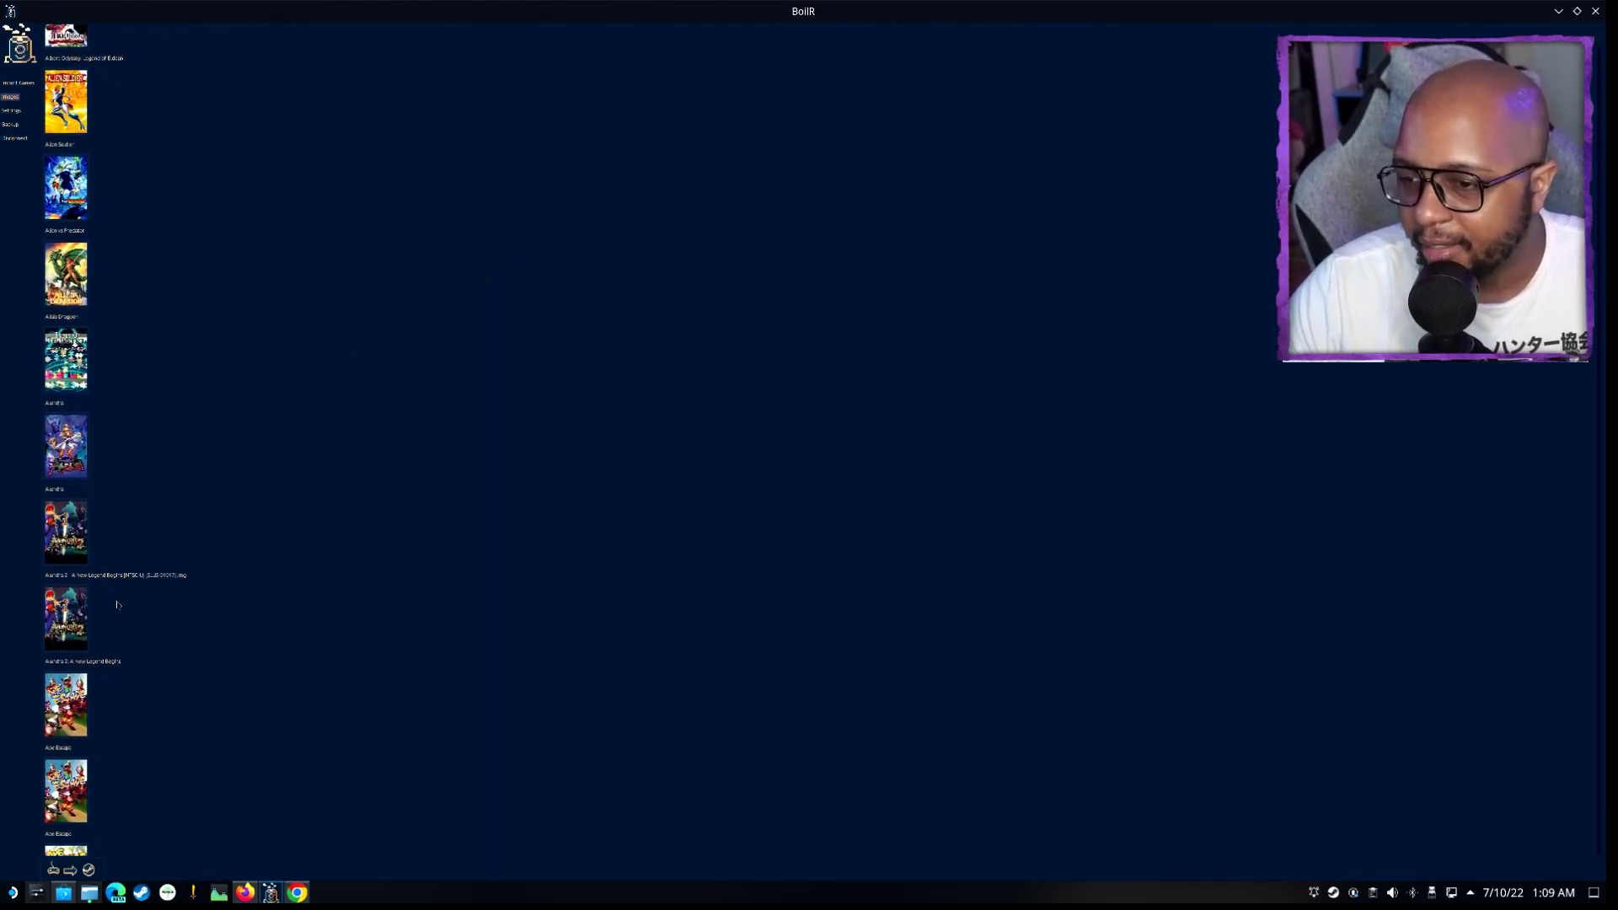
pyautogui.scroll(-1, 113, 619)
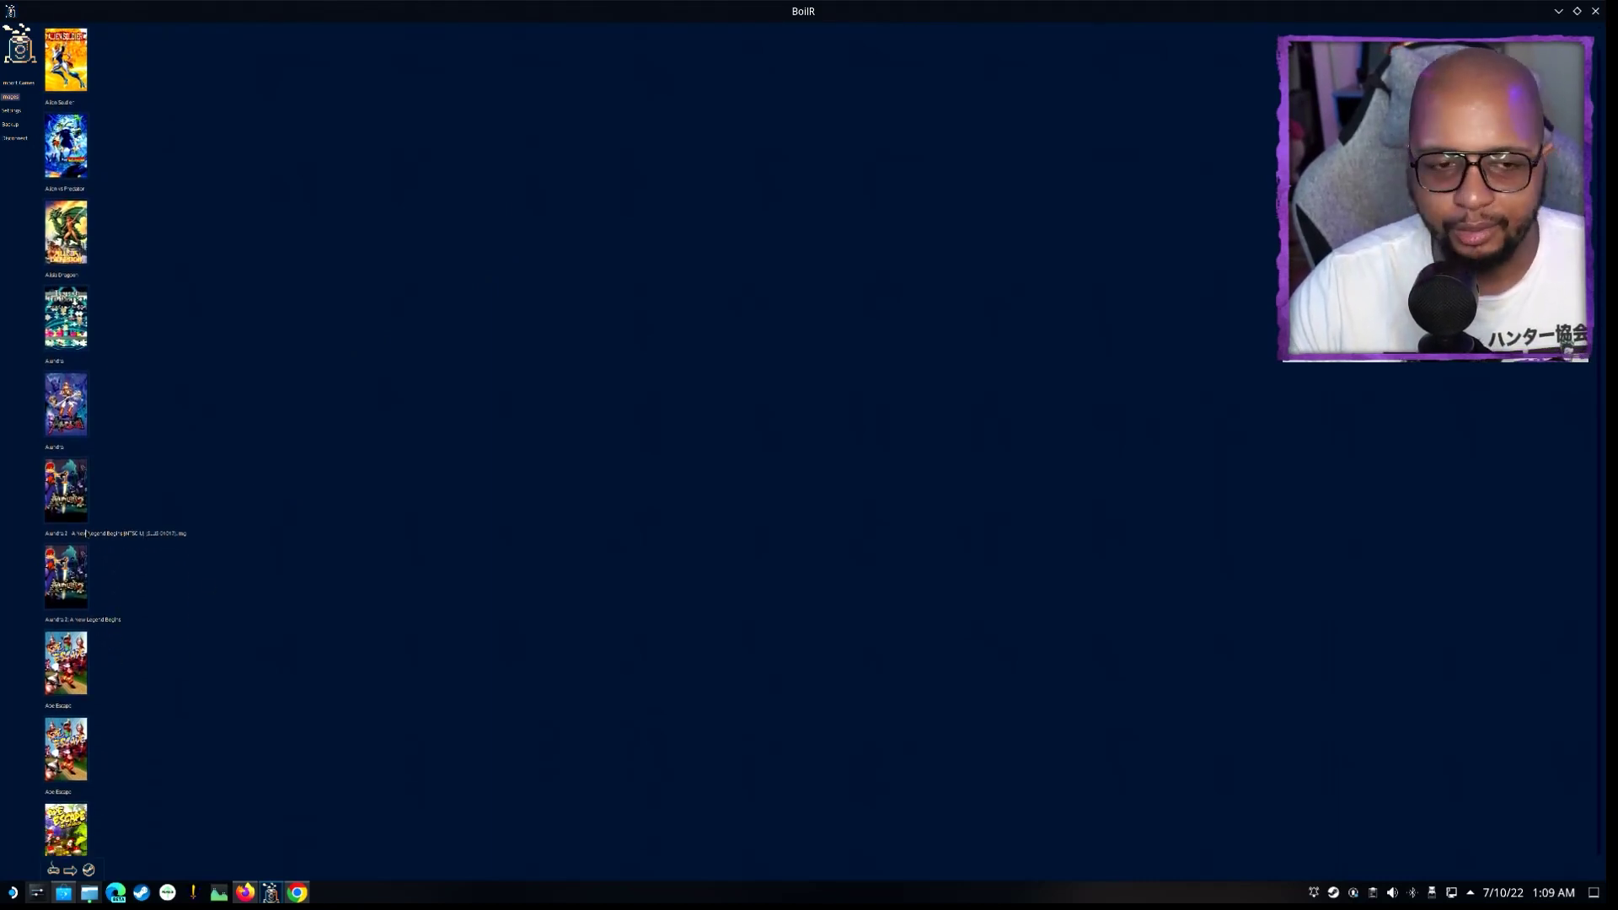
pyautogui.scroll(-15, 345, 586)
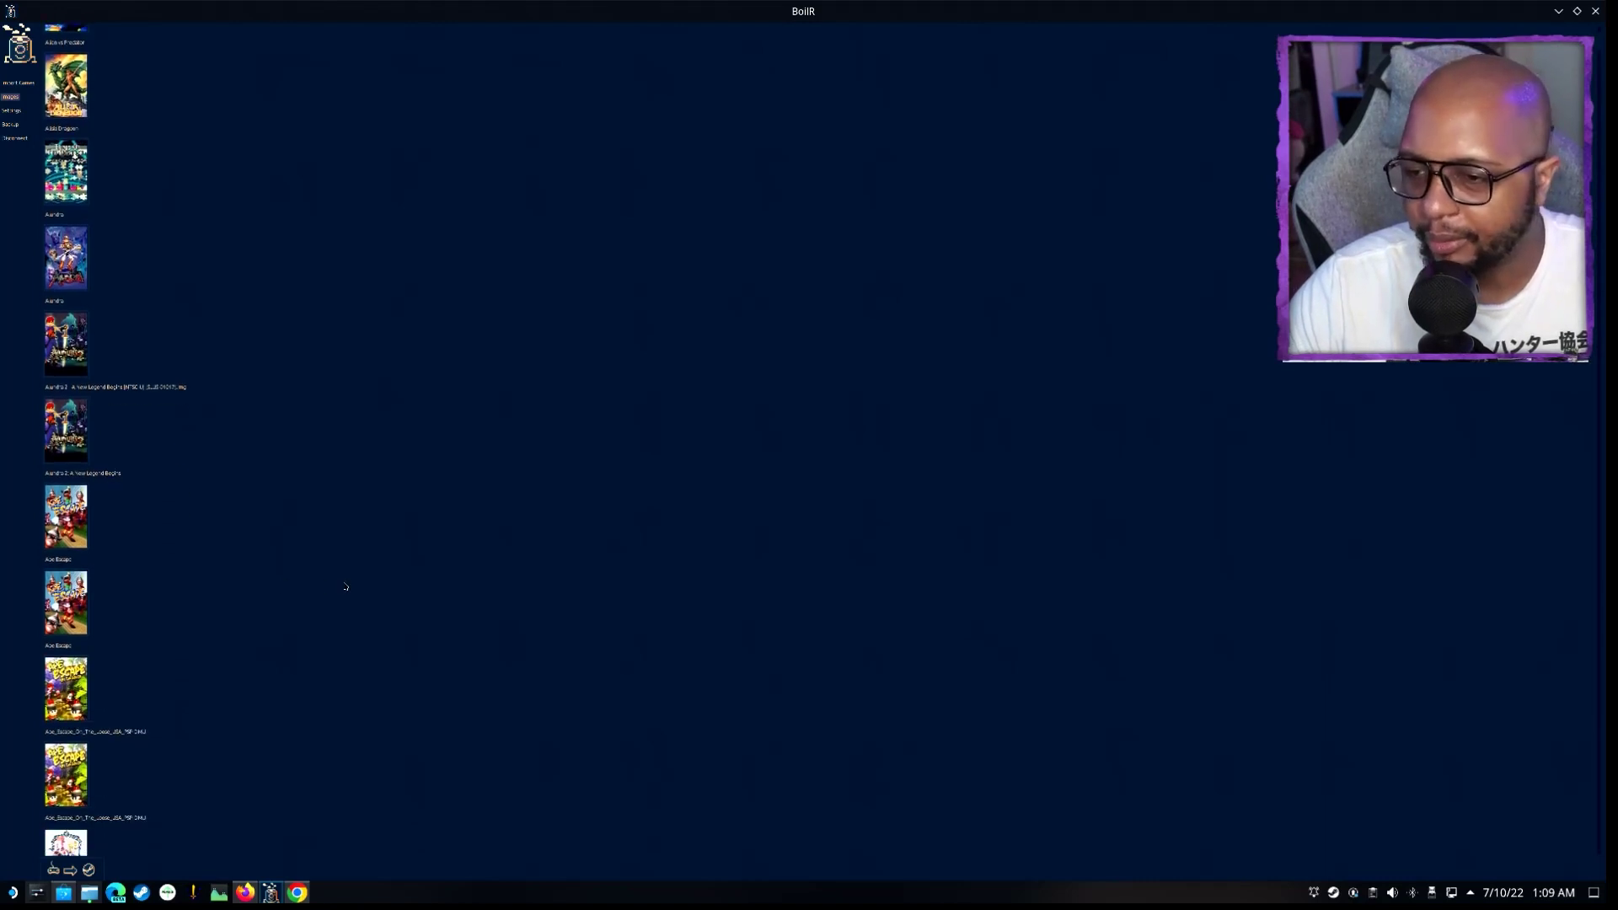
pyautogui.scroll(-20, 345, 586)
pyautogui.scroll(-20, 345, 586)
pyautogui.scroll(-17, 345, 586)
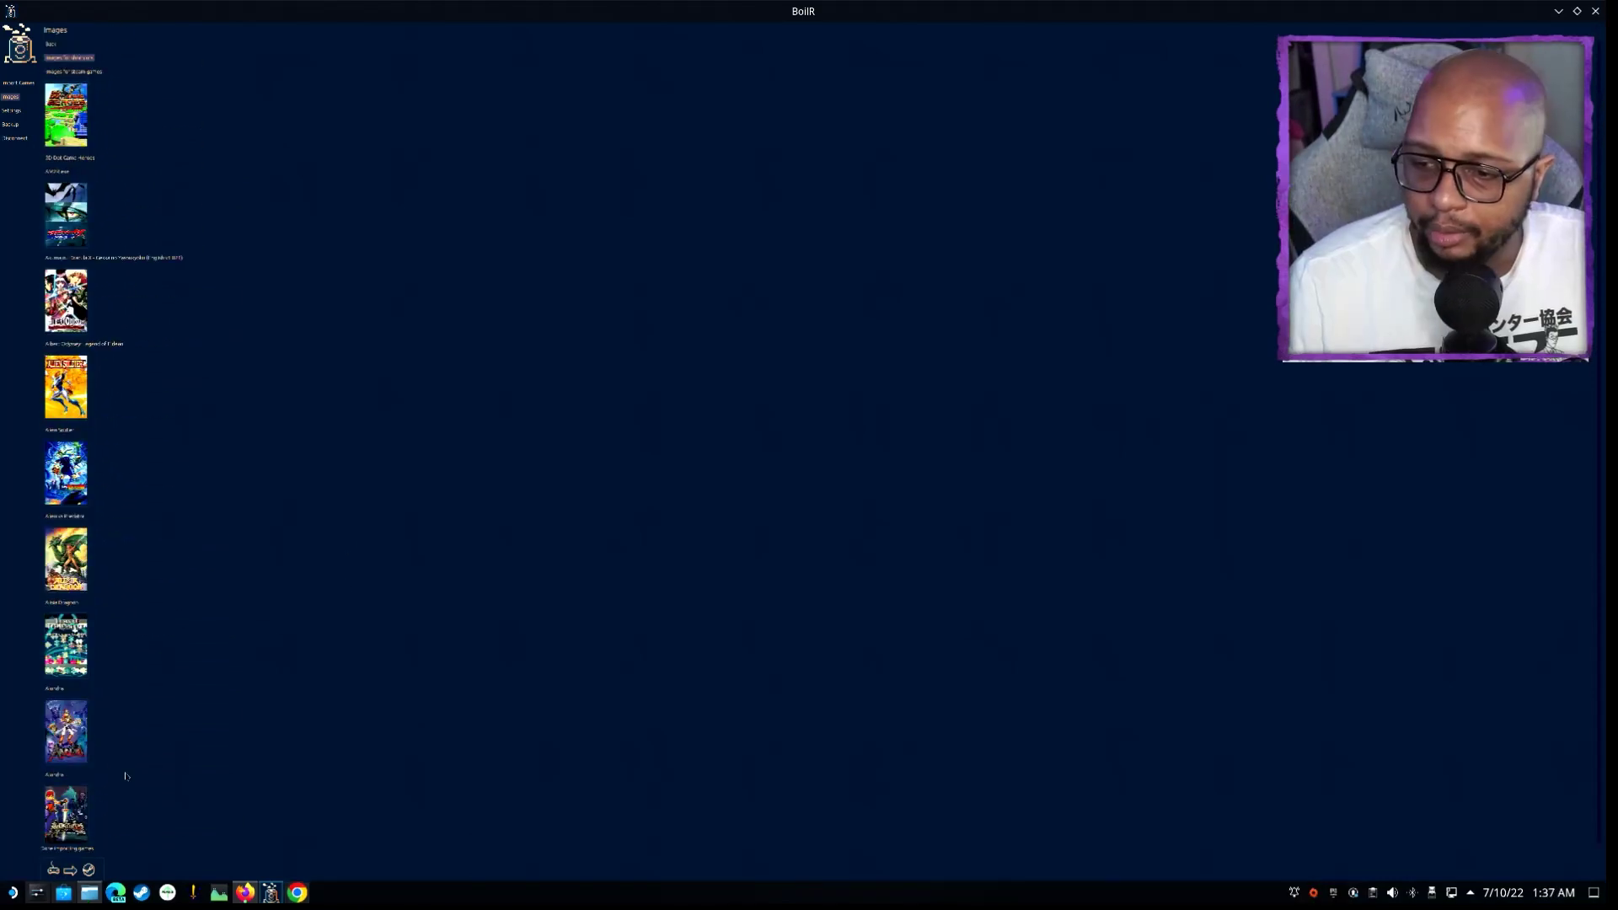
# View Alundra's artwork, go back to the cover list, and close BoilR
pyautogui.click(62, 758)
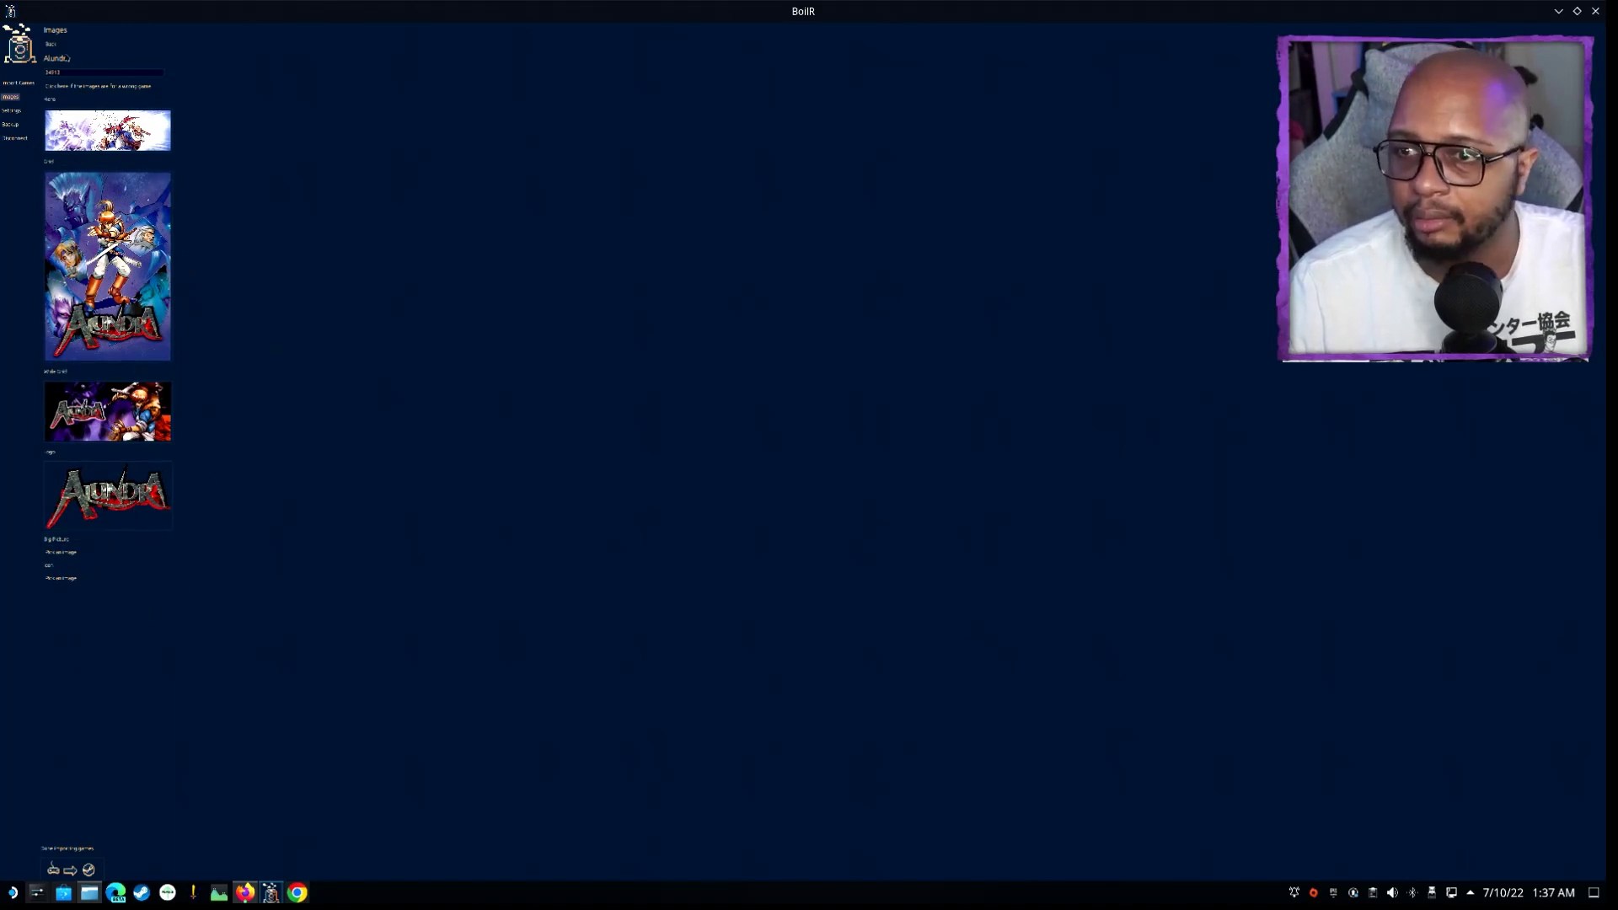
pyautogui.click(53, 44)
pyautogui.scroll(-5, 108, 337)
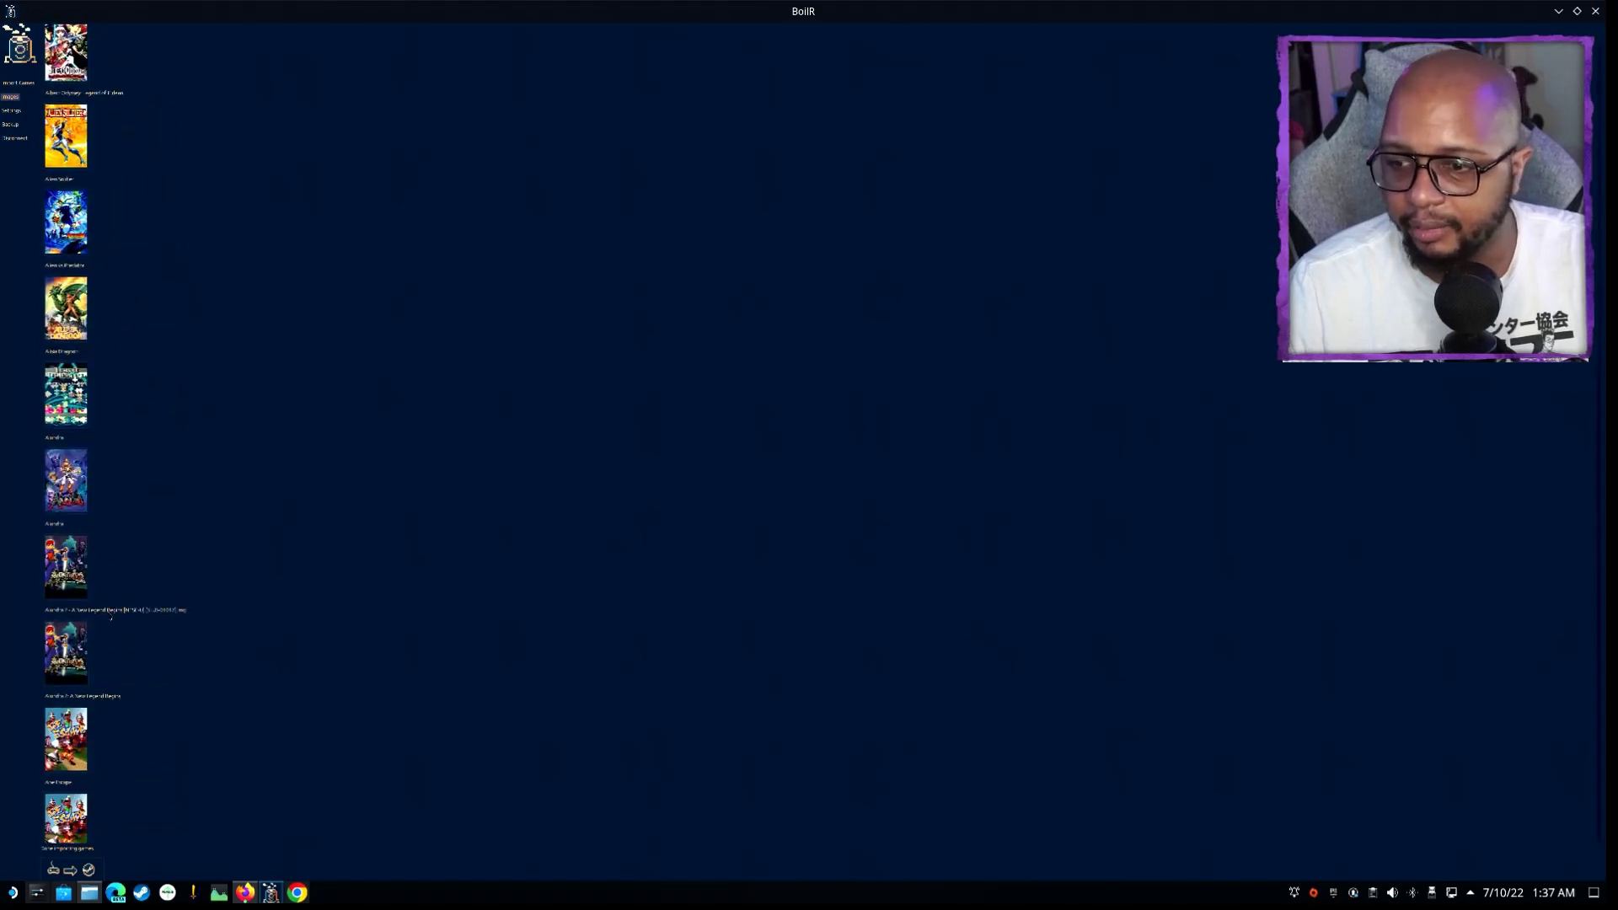
pyautogui.scroll(-3, 109, 616)
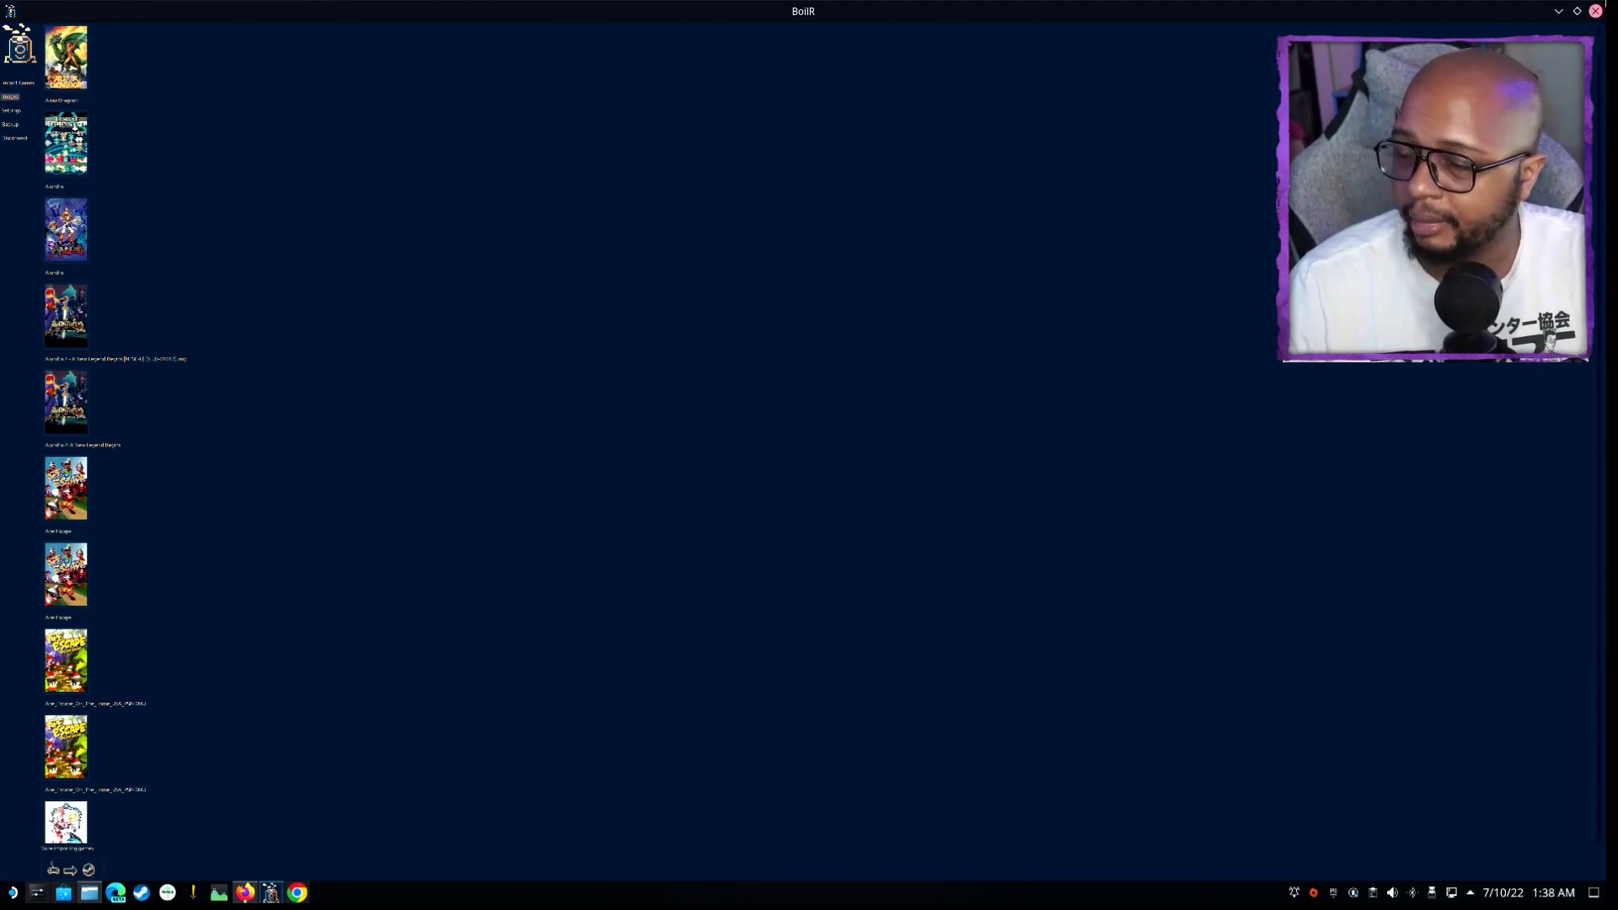
pyautogui.click(1596, 11)
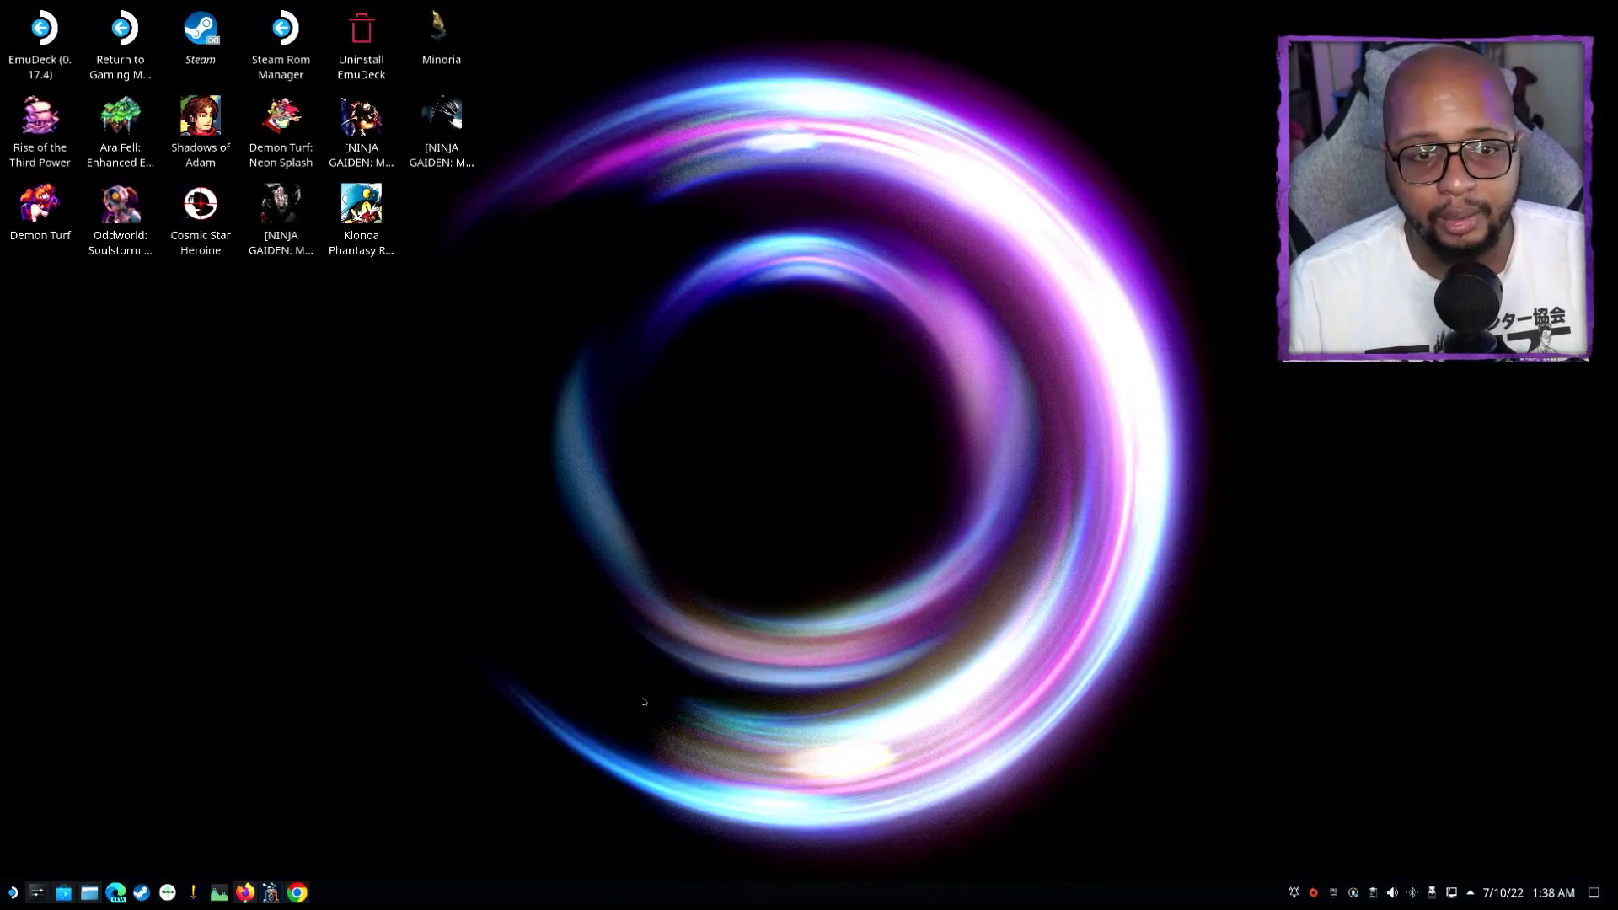
# Return to Gaming Mode and open the Library's Non-Steam games tab
pyautogui.click(122, 33)
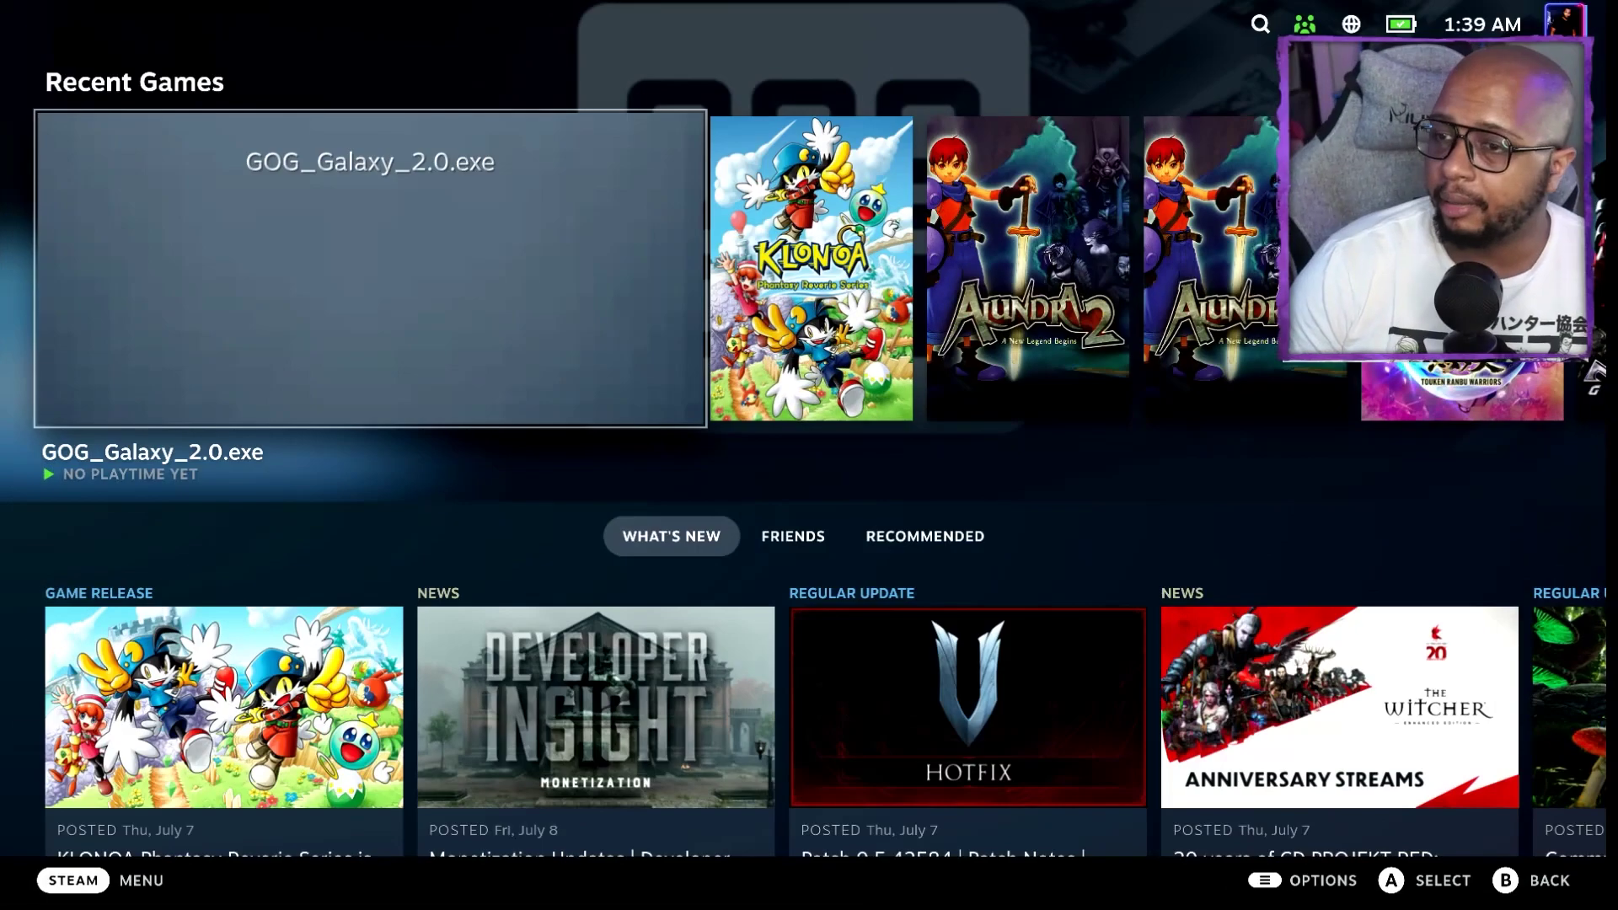
pyautogui.press('Down')
pyautogui.press('Return')
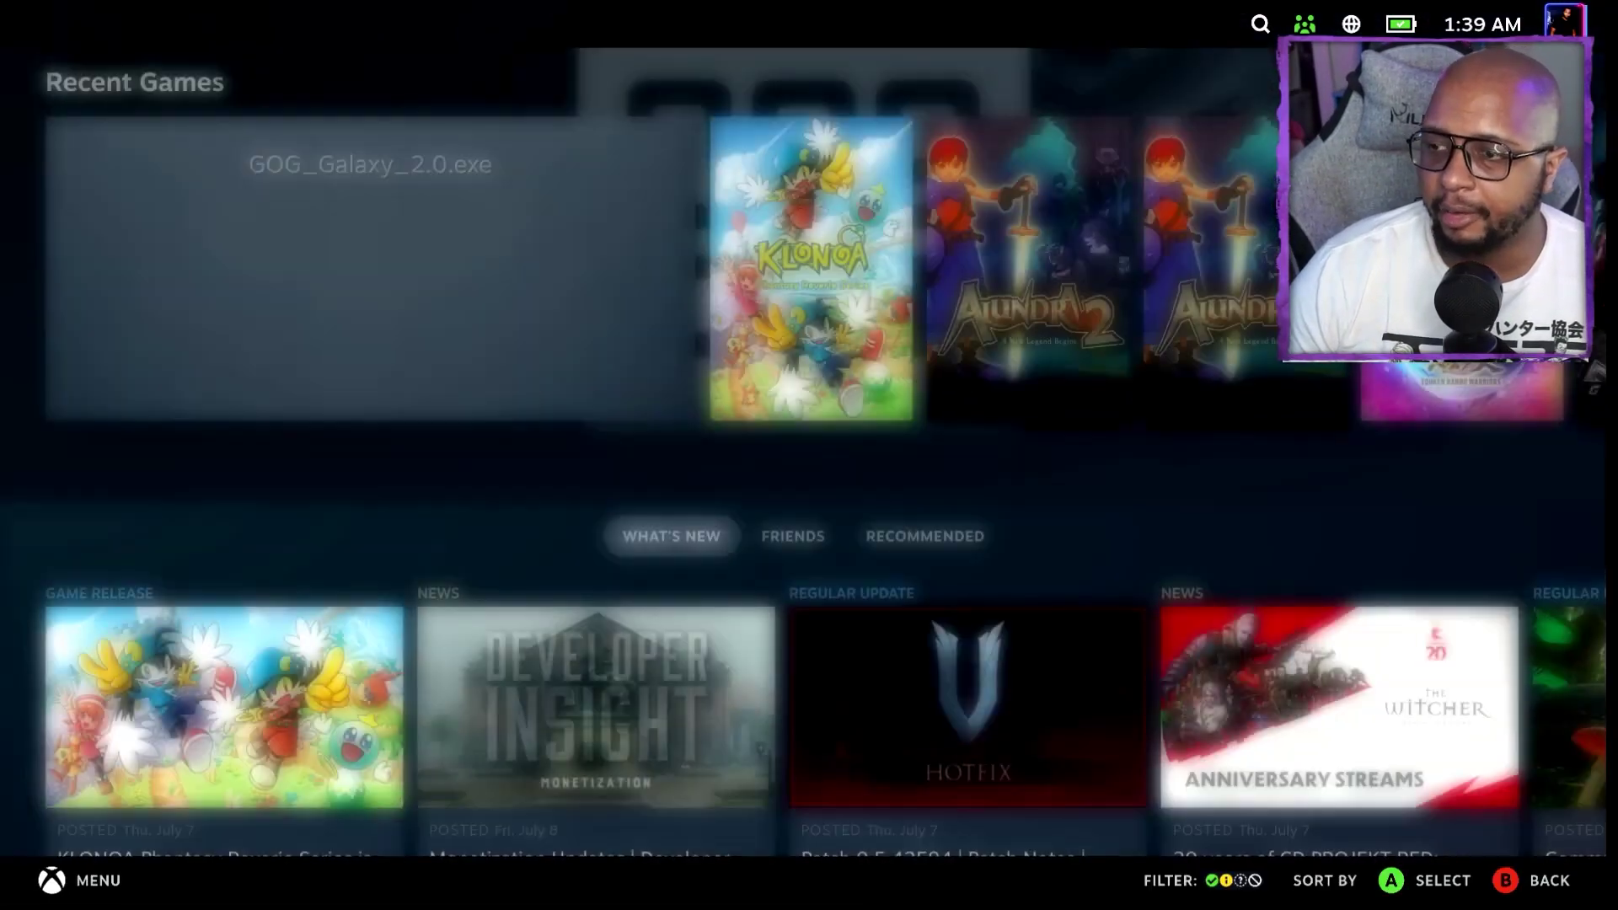
pyautogui.press('Tab')
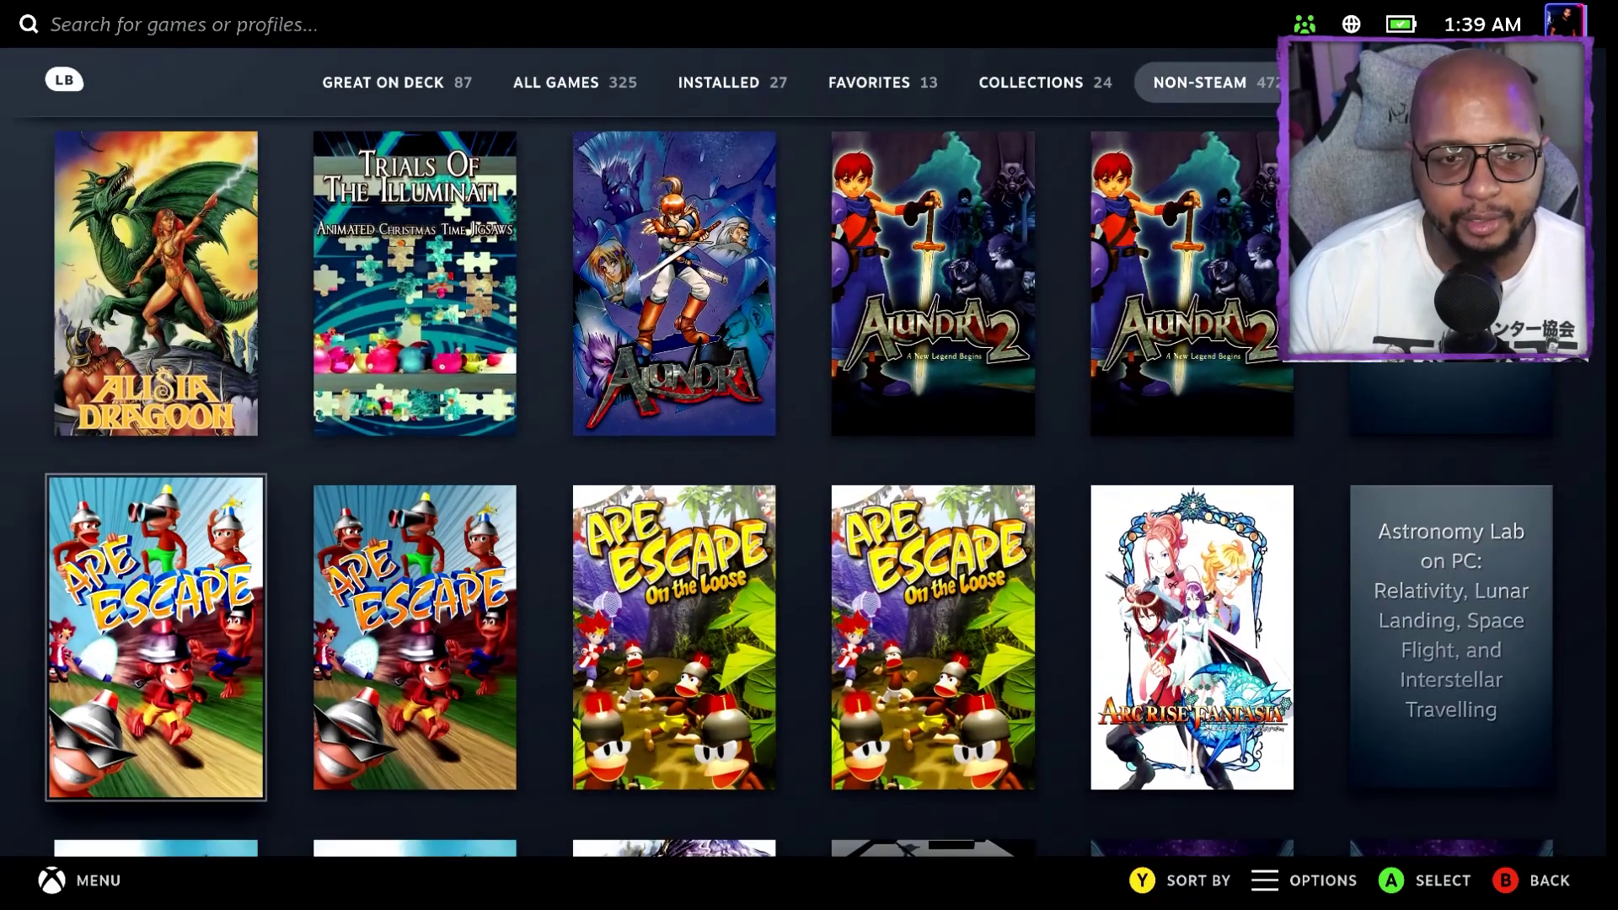
# Browse the imported covers past Bloody Roar II and Castlevania to select Daemon X Machina
pyautogui.press('Down')
pyautogui.press('Up')
pyautogui.press('Up')
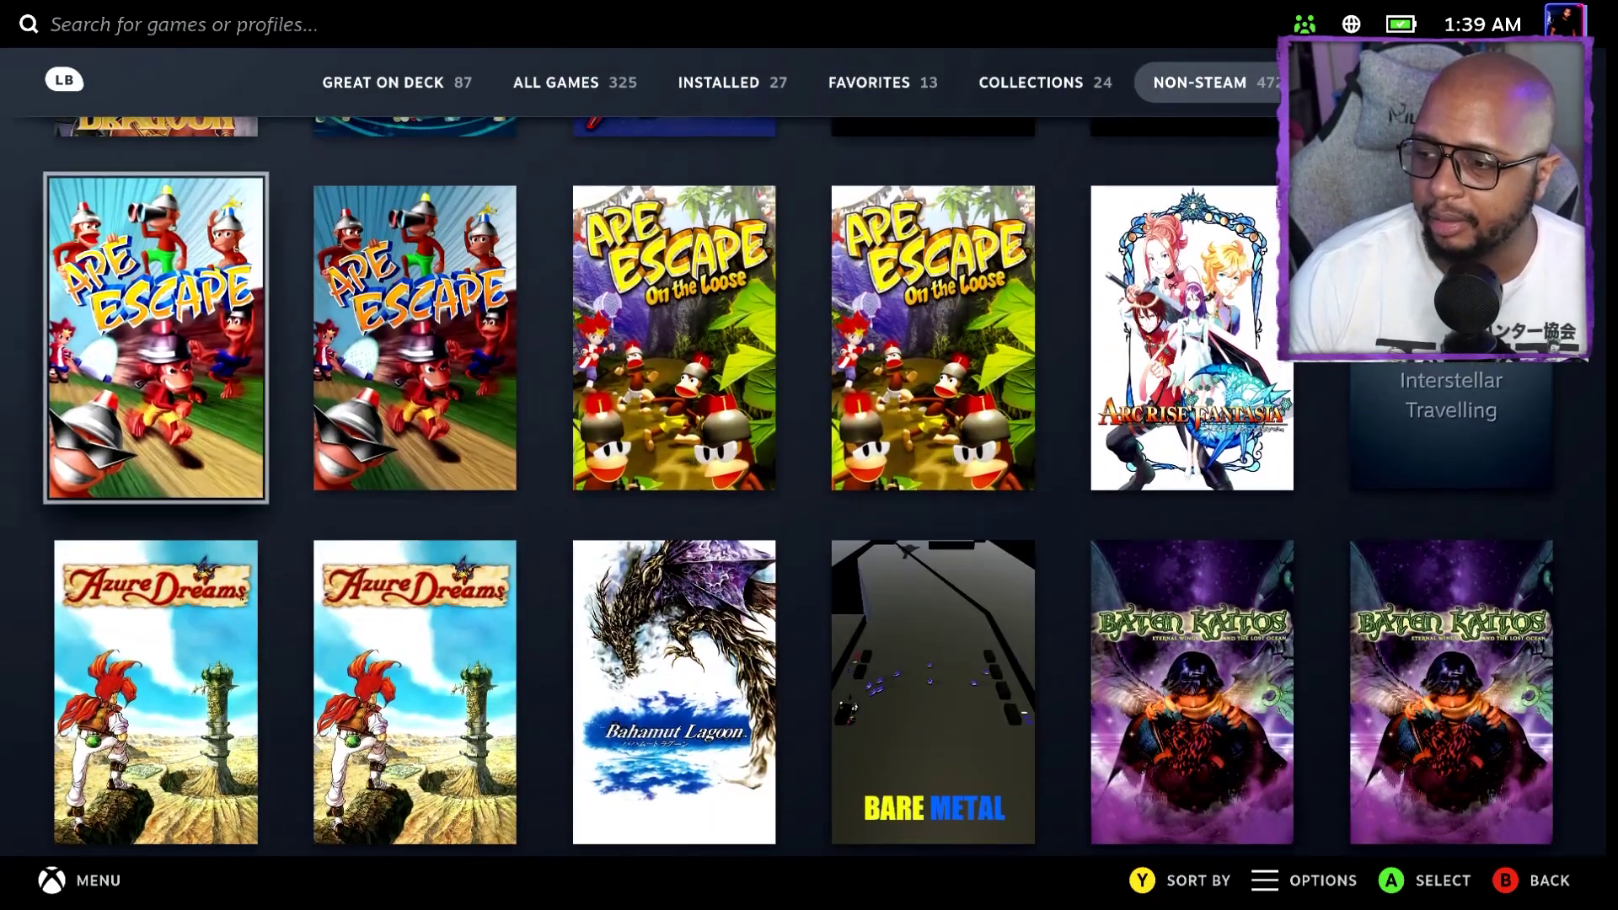
pyautogui.press('Right')
pyautogui.press('Right')
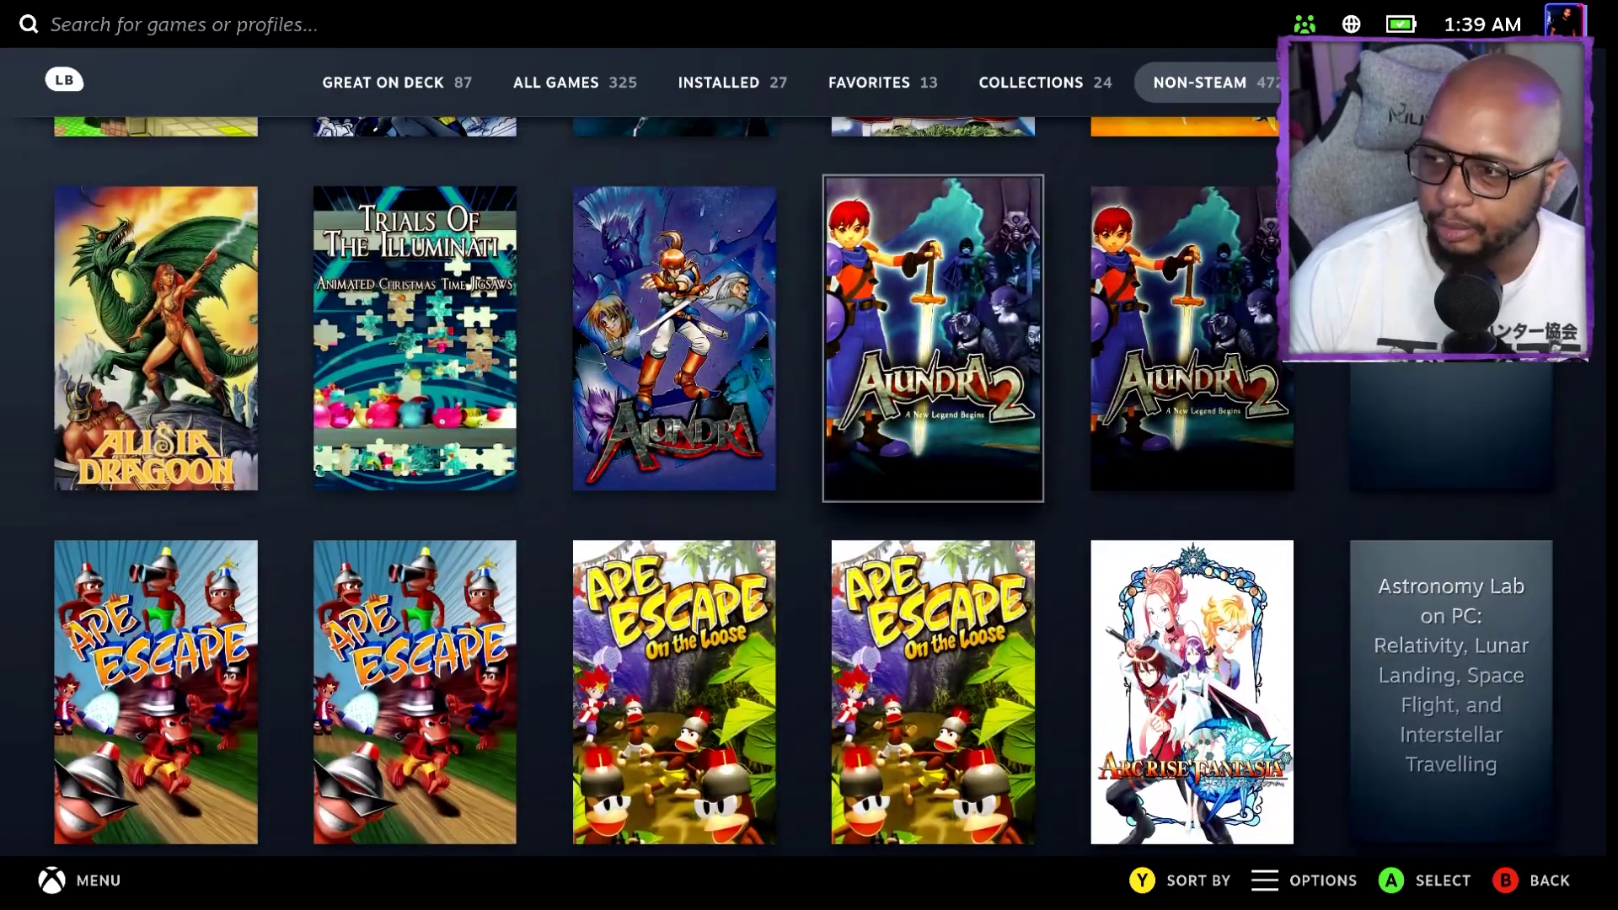
pyautogui.press('Down')
pyautogui.press('Down')
pyautogui.press('Down')
pyautogui.press('Down')
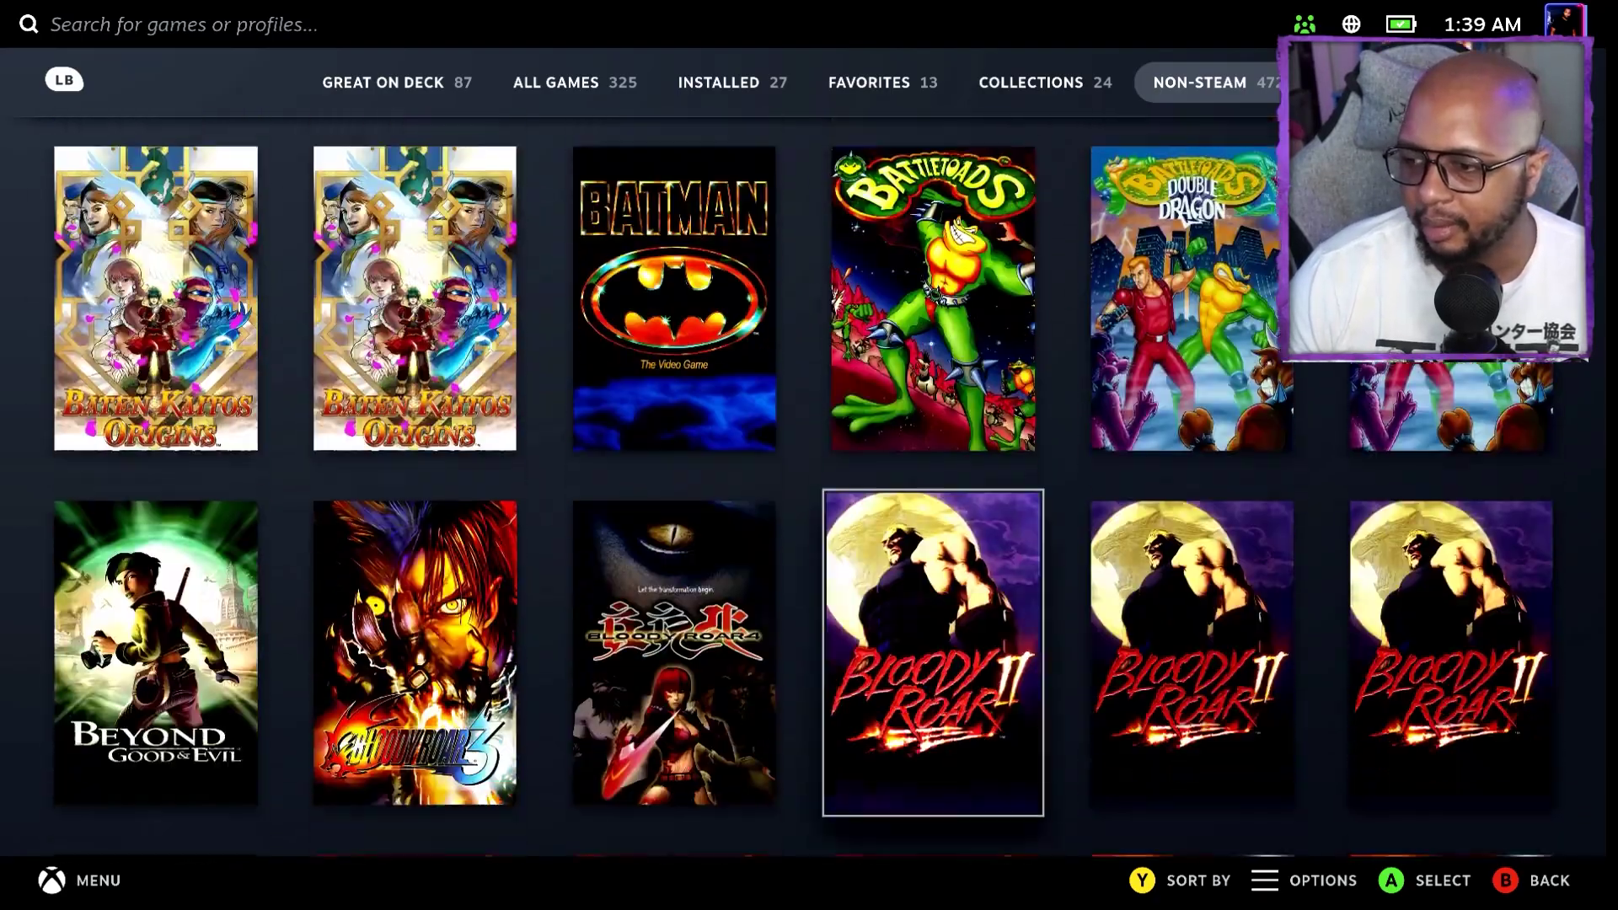
pyautogui.press('Down')
pyautogui.press('Down')
pyautogui.press('Down')
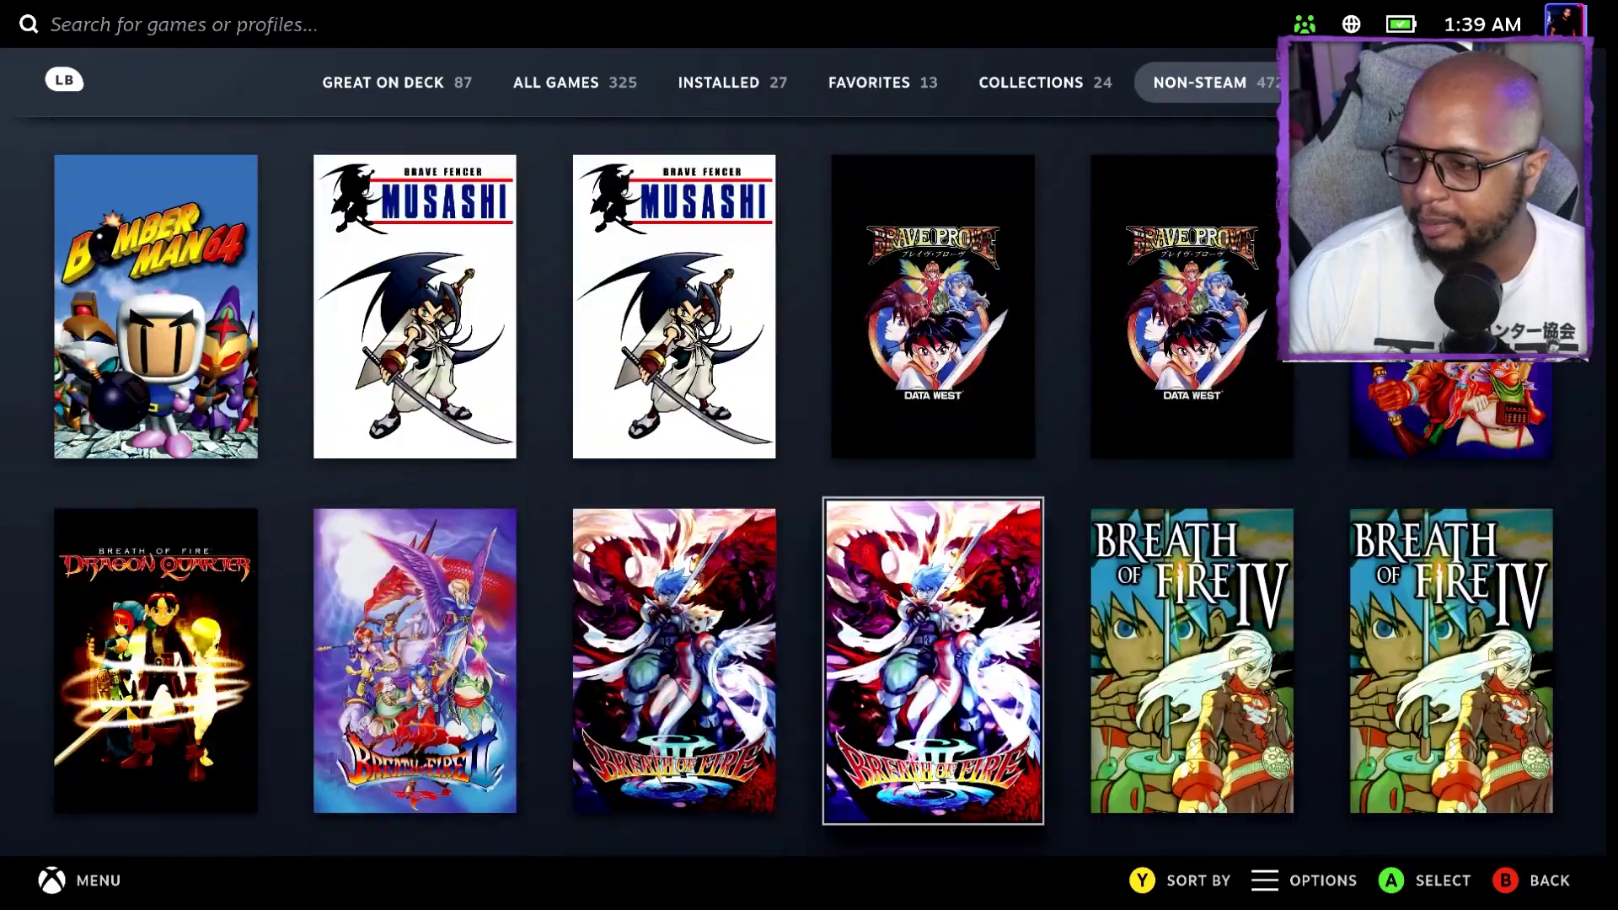
pyautogui.press('Down')
pyautogui.press('Down')
pyautogui.press('Down')
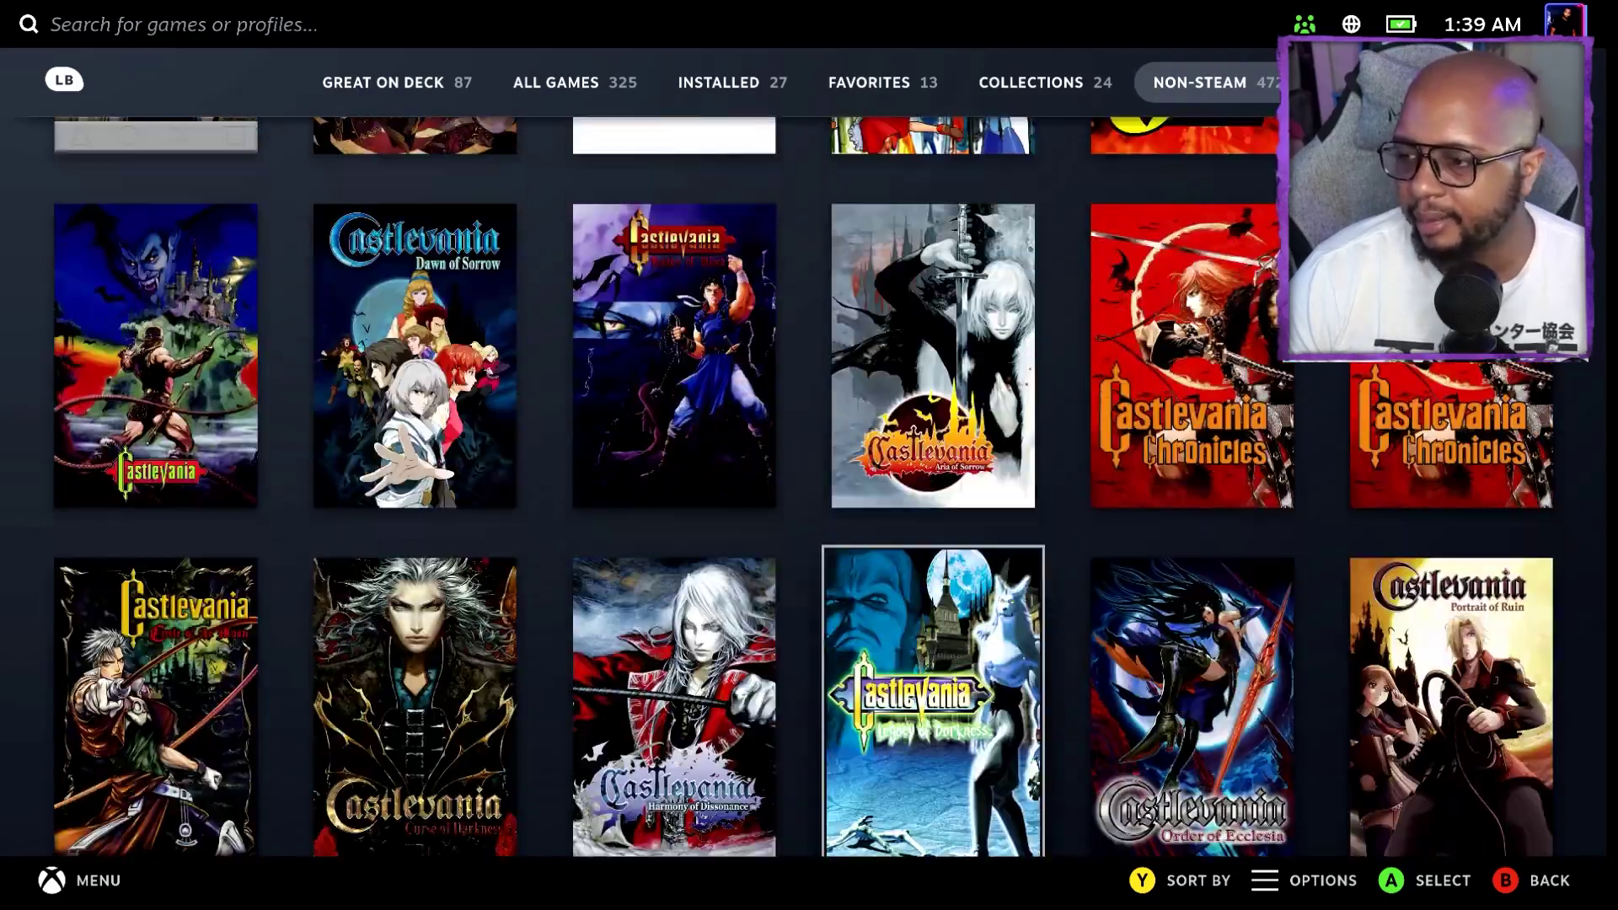
pyautogui.press('Down')
pyautogui.press('Down')
pyautogui.press('Down')
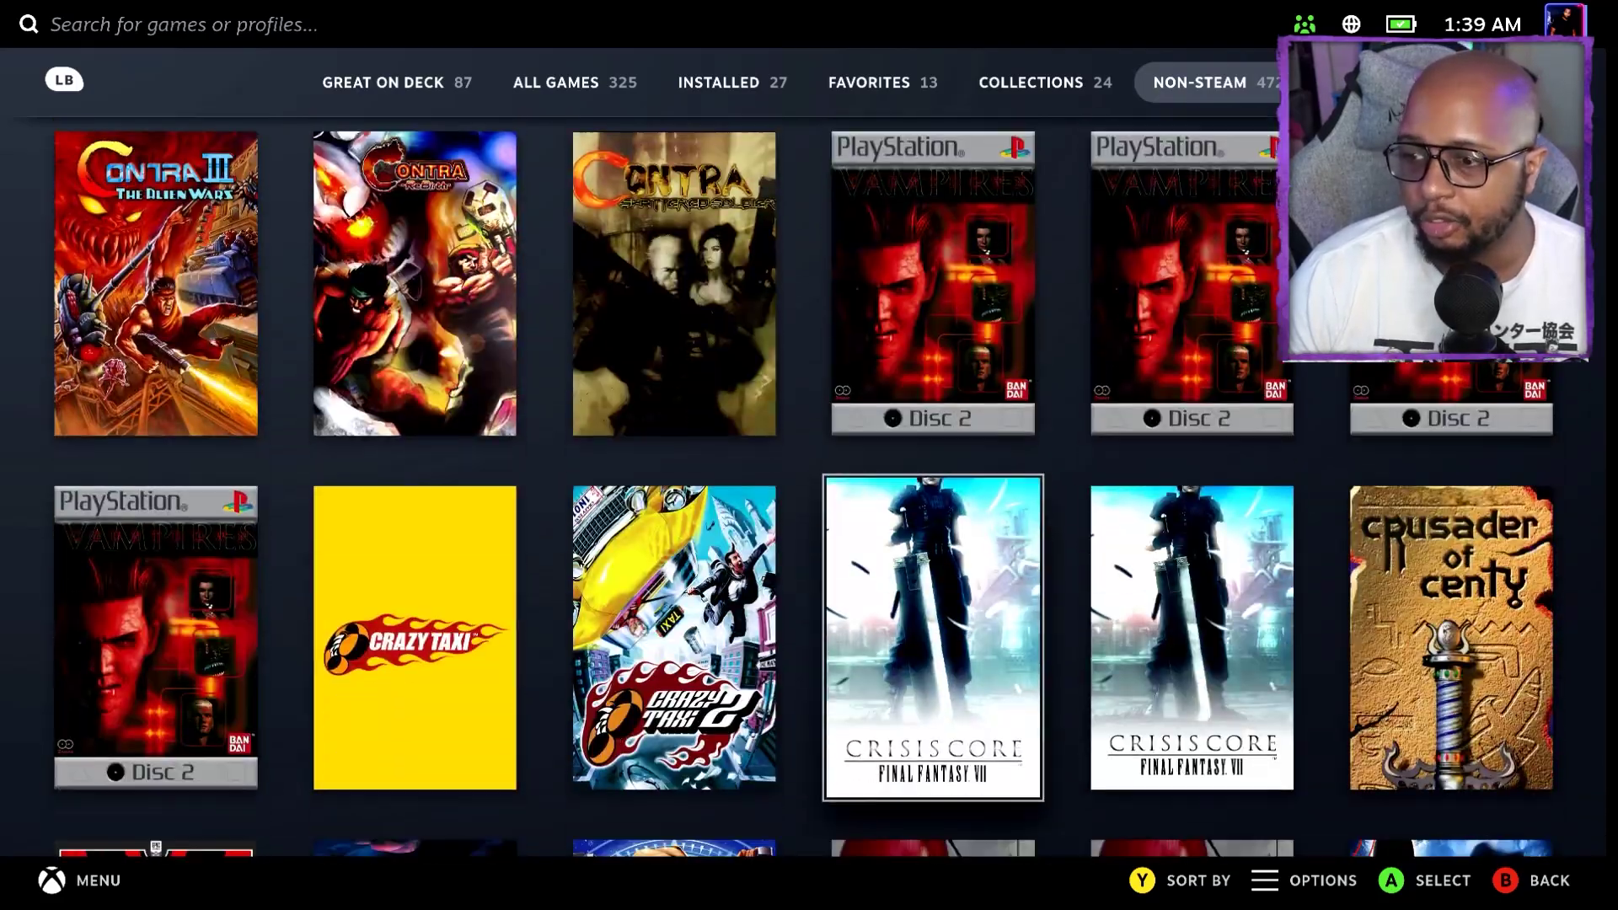
pyautogui.press('Down')
pyautogui.press('Down')
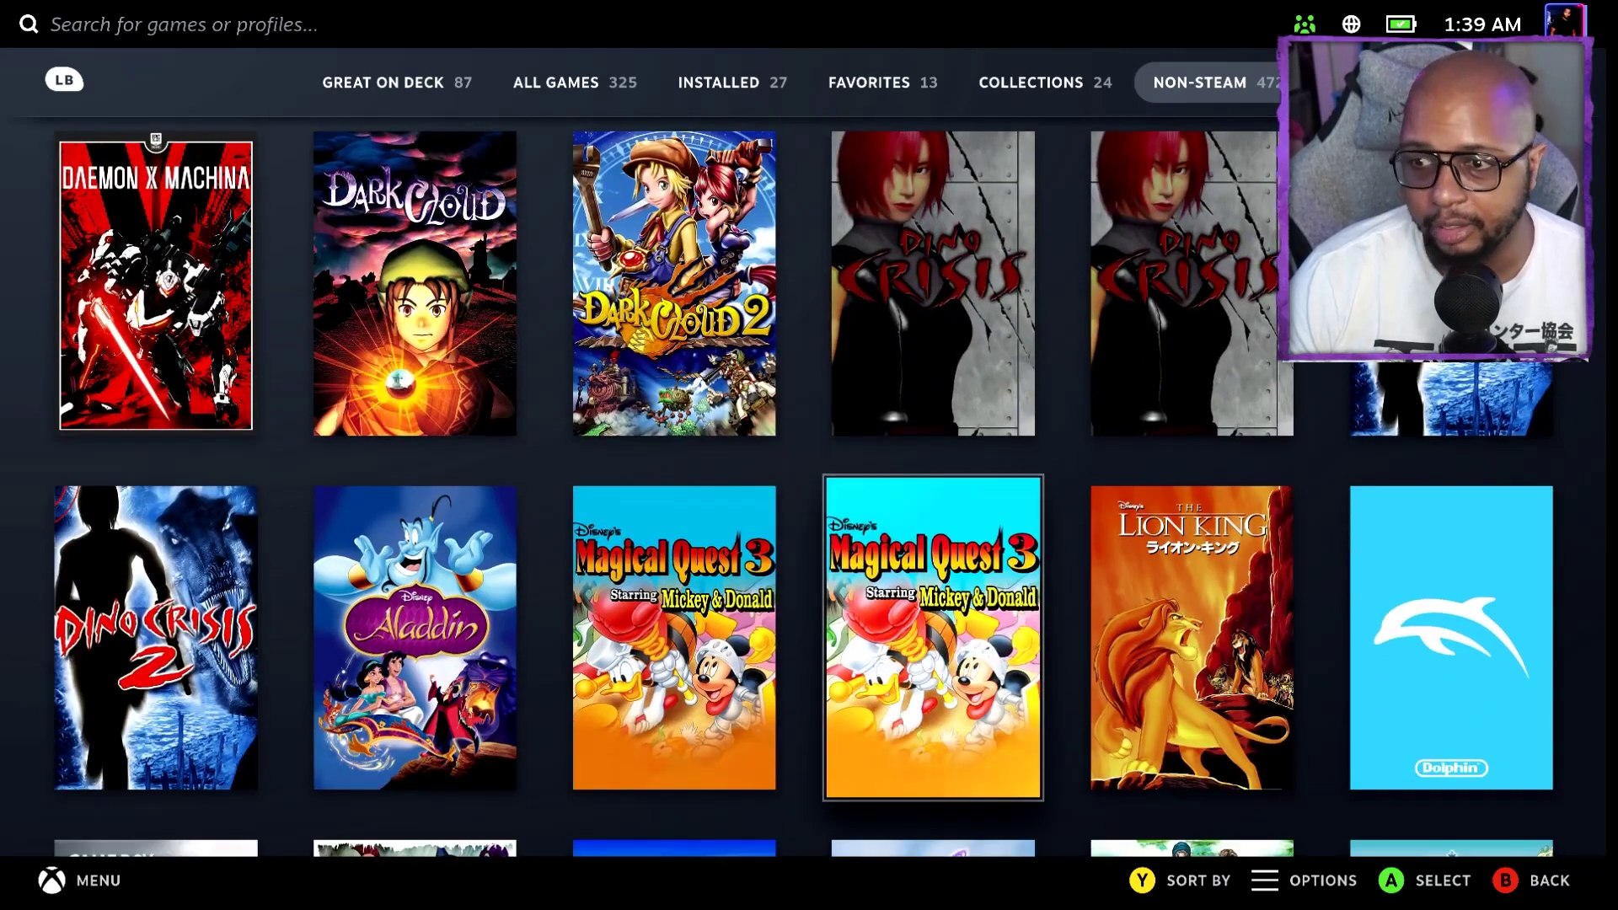
pyautogui.press('Up')
pyautogui.press('Left')
pyautogui.press('Left')
pyautogui.press('Left')
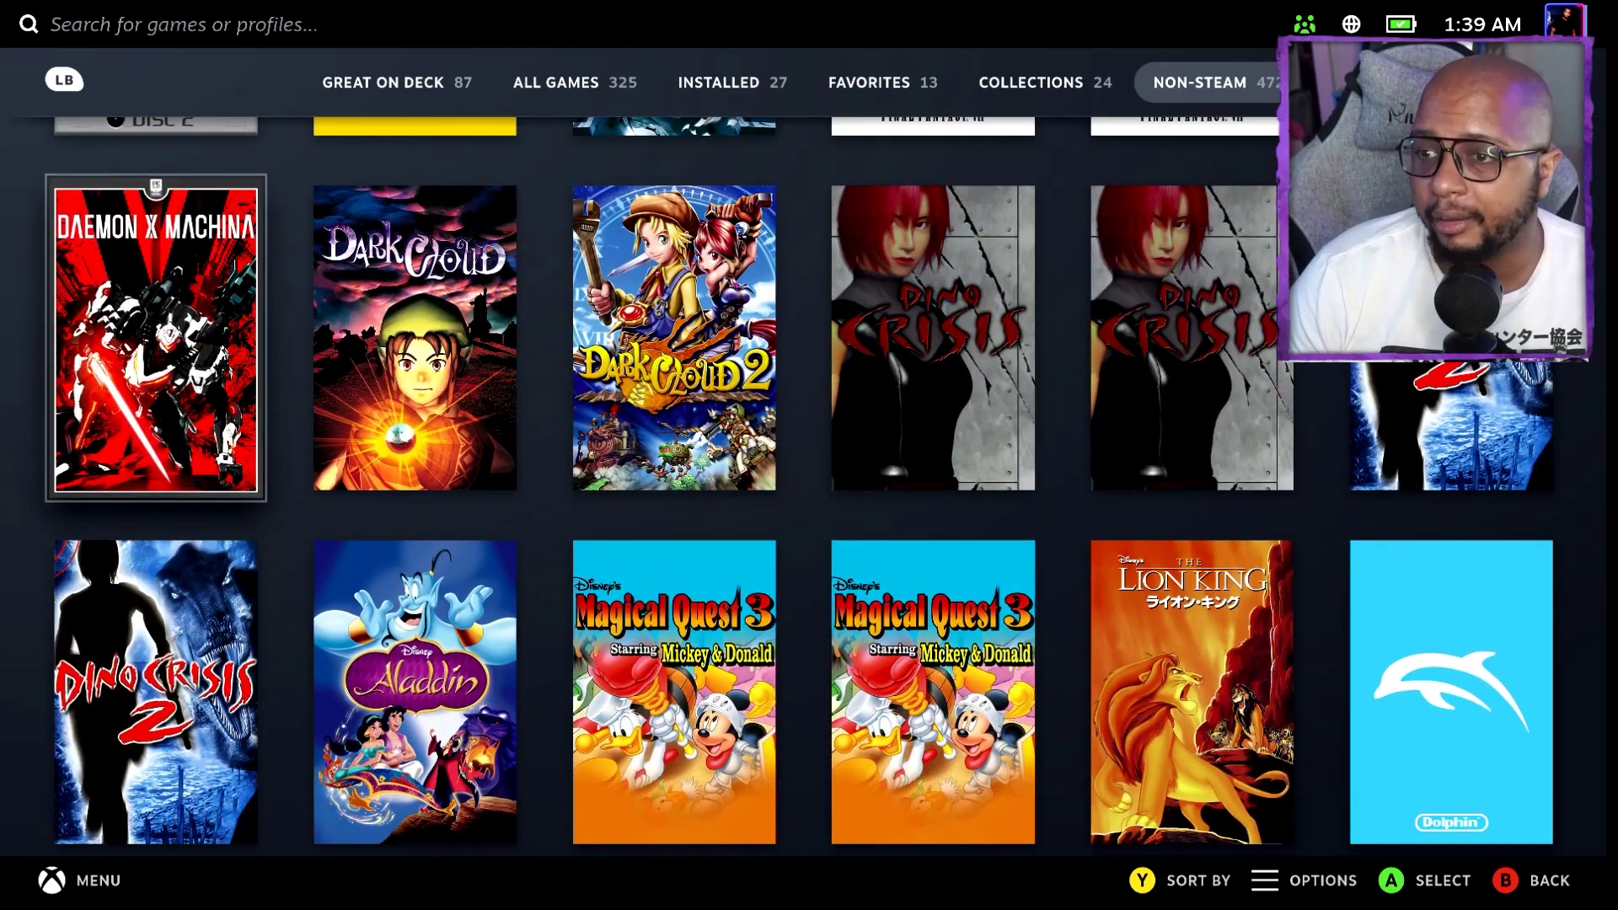
pyautogui.press('Up')
pyautogui.press('Down')
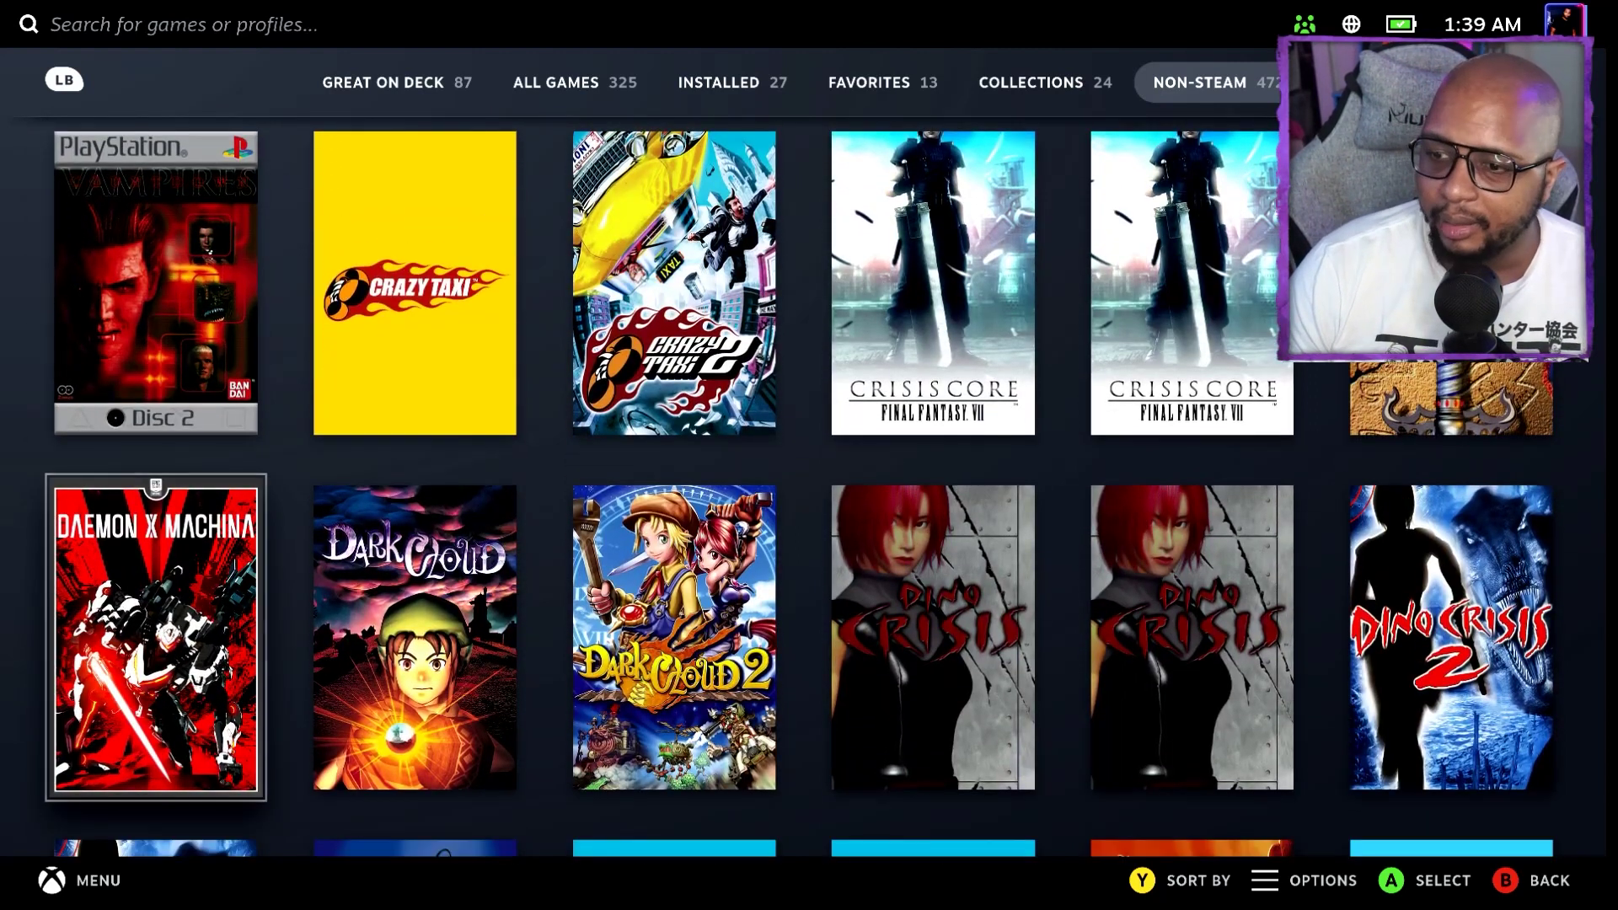
# Open Daemon X Machina's game page and bring up its Properties from the gear menu
pyautogui.press('Return')
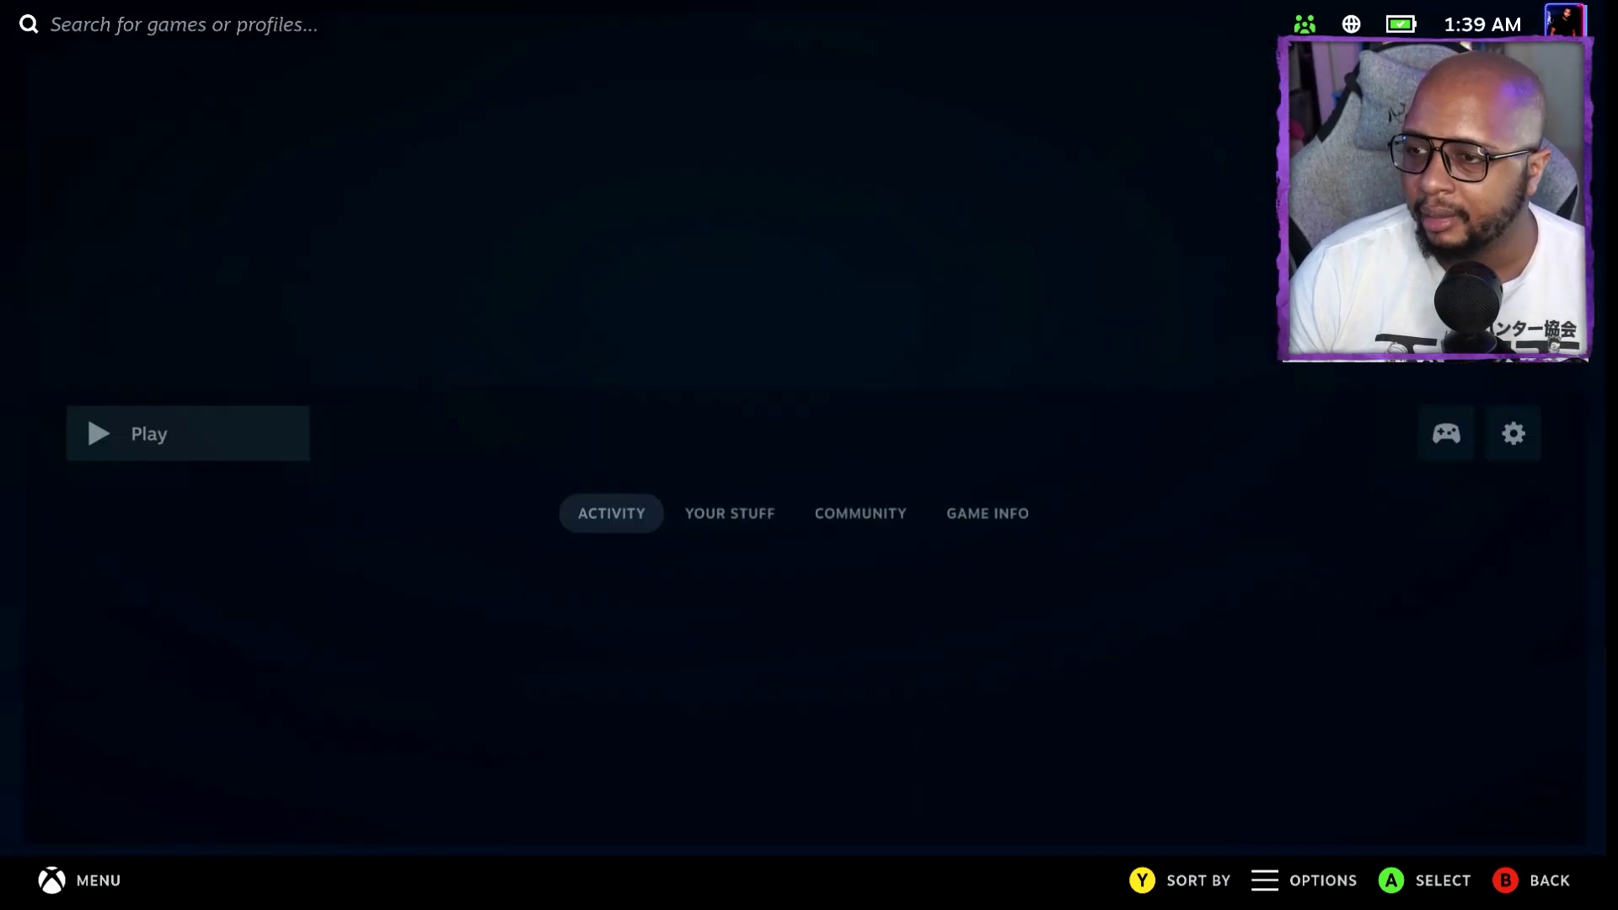
pyautogui.press('Right')
pyautogui.press('Left')
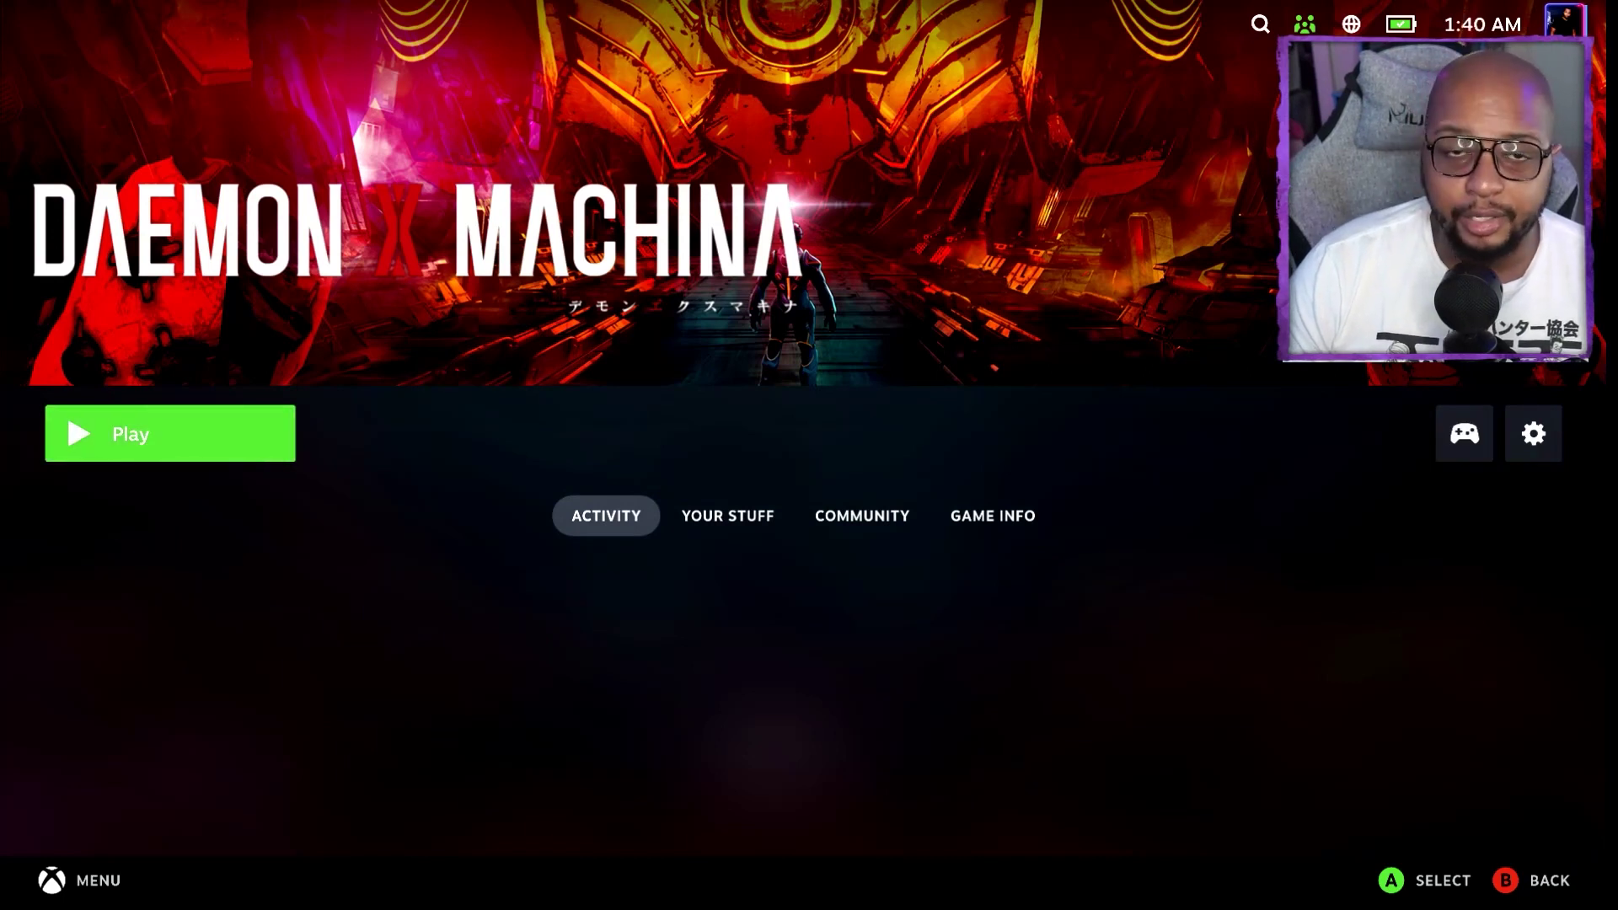
pyautogui.press('Right')
pyautogui.press('Right')
pyautogui.press('Return')
pyautogui.press('Down')
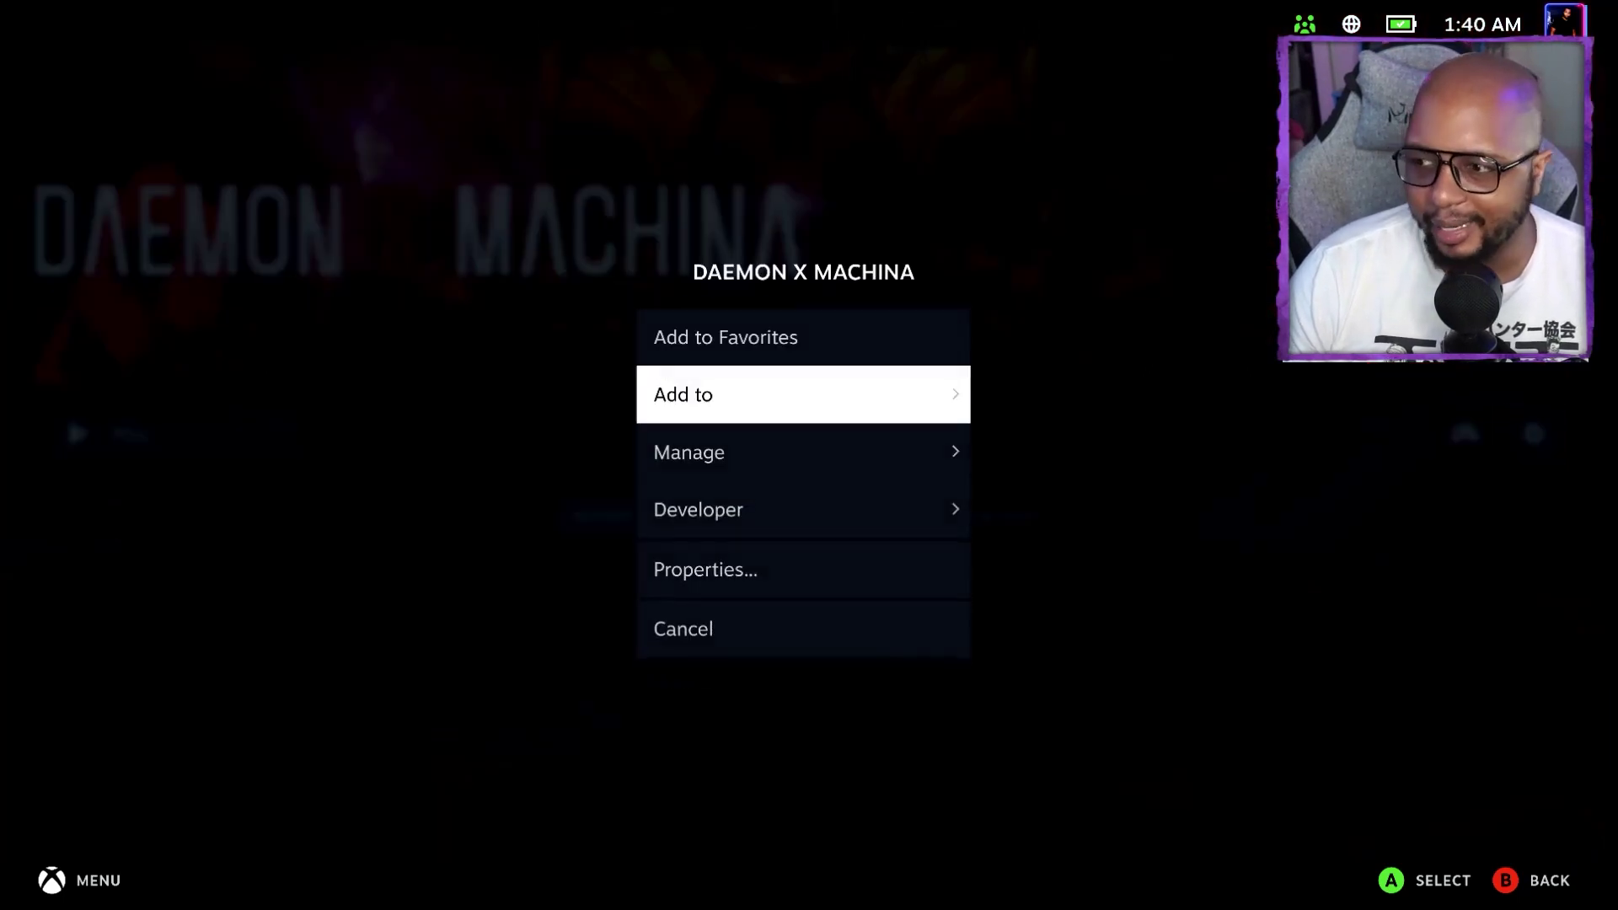
pyautogui.press('Down')
pyautogui.press('Down')
pyautogui.press('Down')
pyautogui.press('Return')
# Set the Compatibility tool to GE-Proton7-19 and close Properties back to the game page
pyautogui.press('Down')
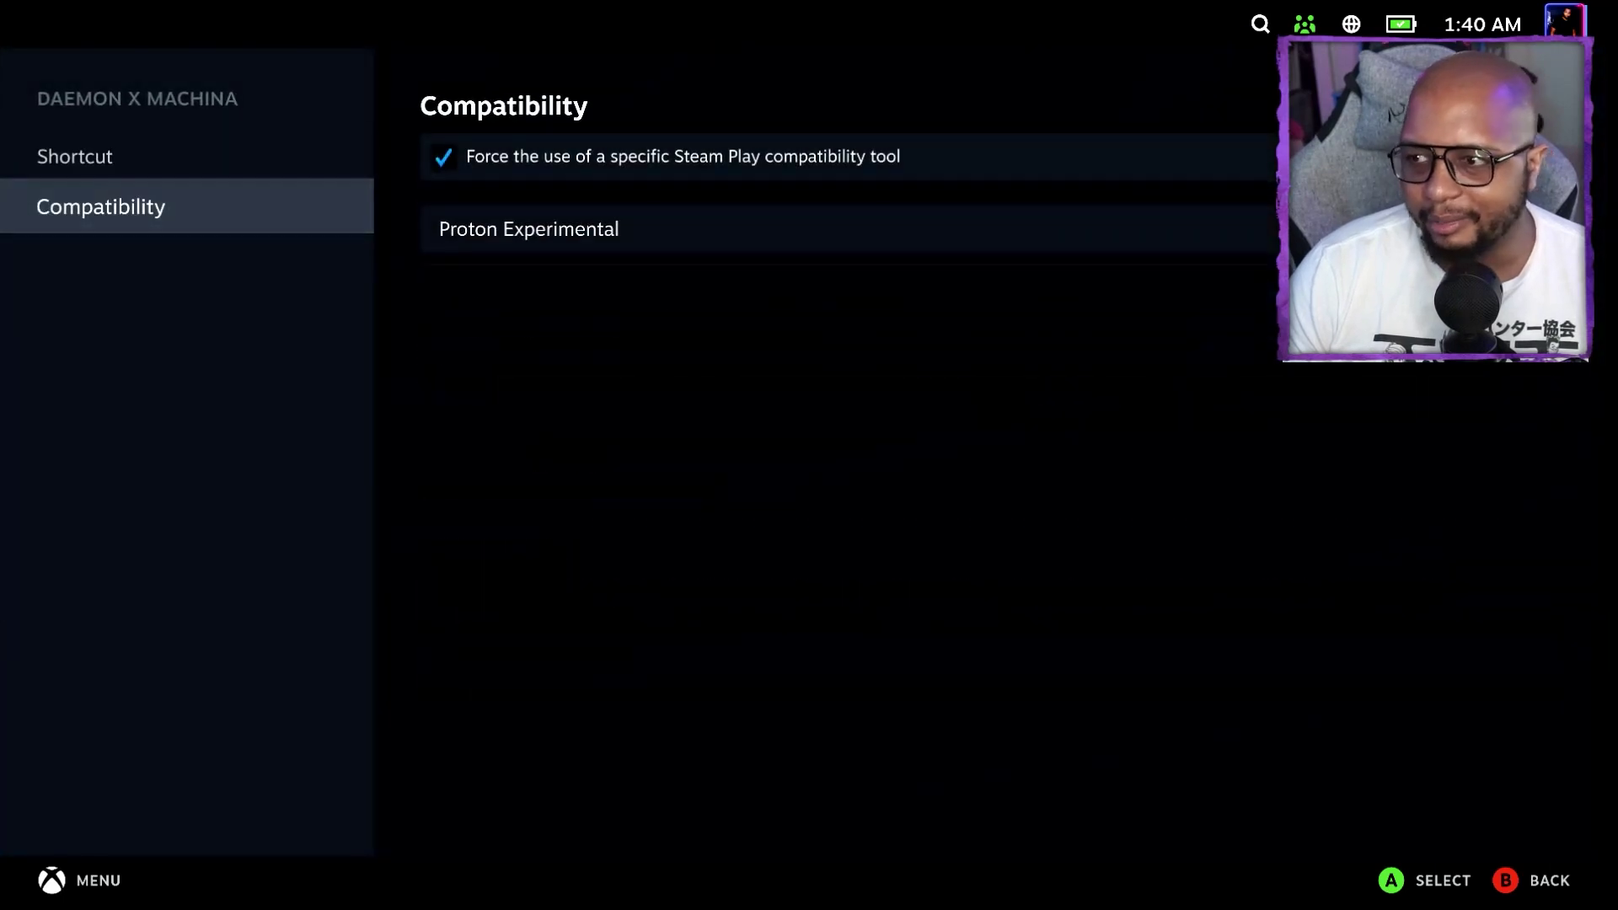
pyautogui.press('Right')
pyautogui.press('Return')
pyautogui.press('Up')
pyautogui.press('Up')
pyautogui.press('Up')
pyautogui.press('Up')
pyautogui.press('Up')
pyautogui.press('Up')
pyautogui.press('Return')
pyautogui.press('Escape')
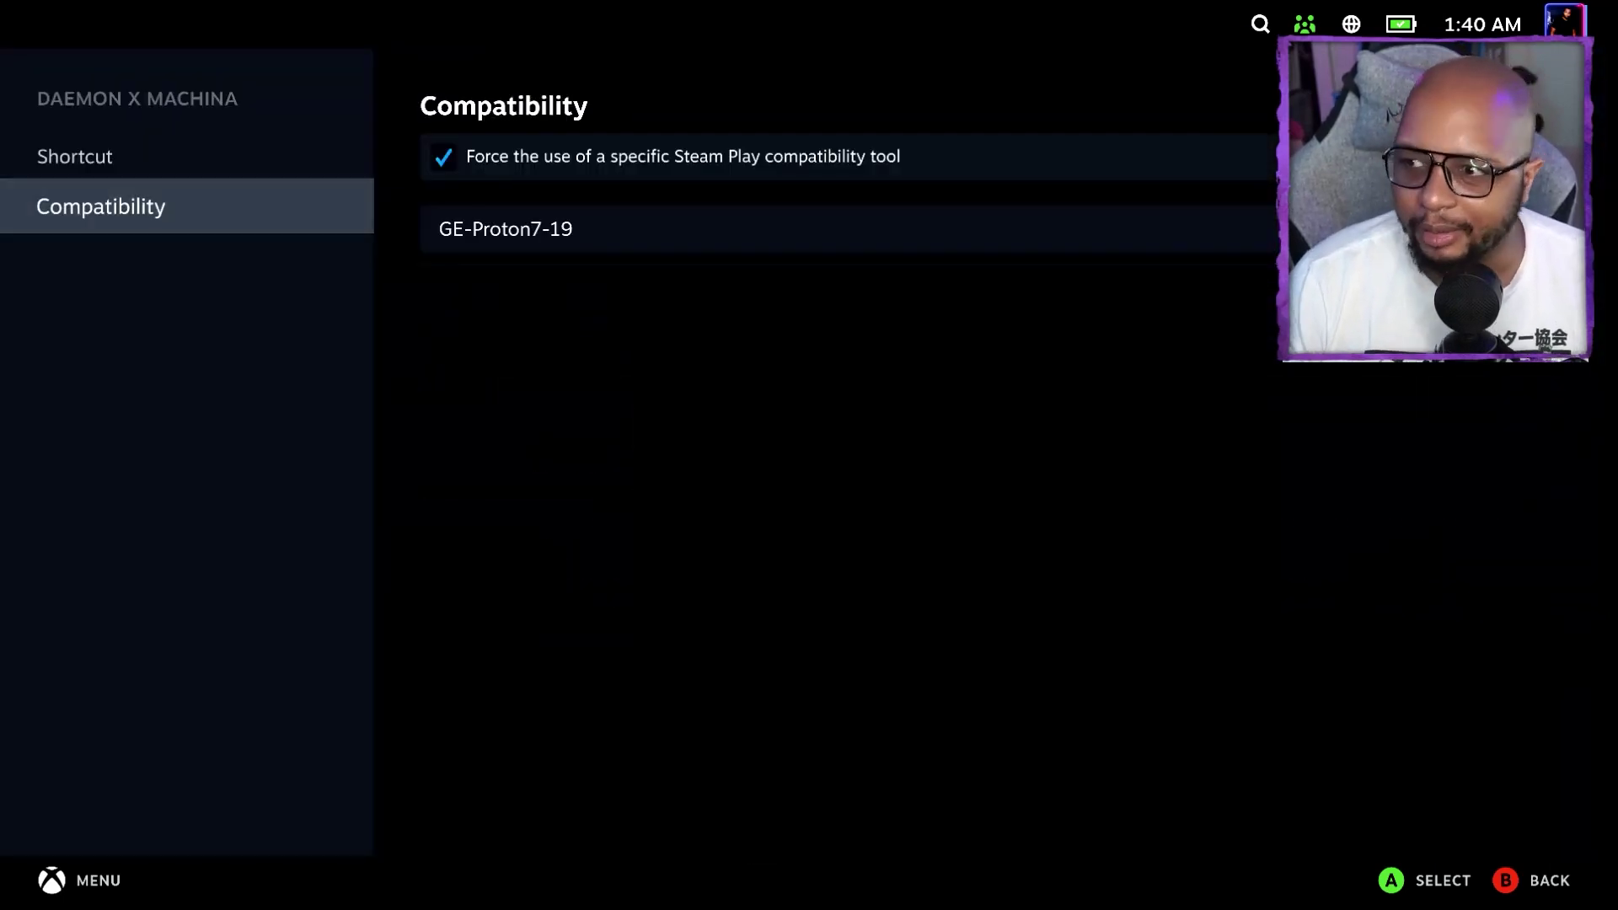
pyautogui.press('Escape')
pyautogui.press('Left')
pyautogui.press('Left')
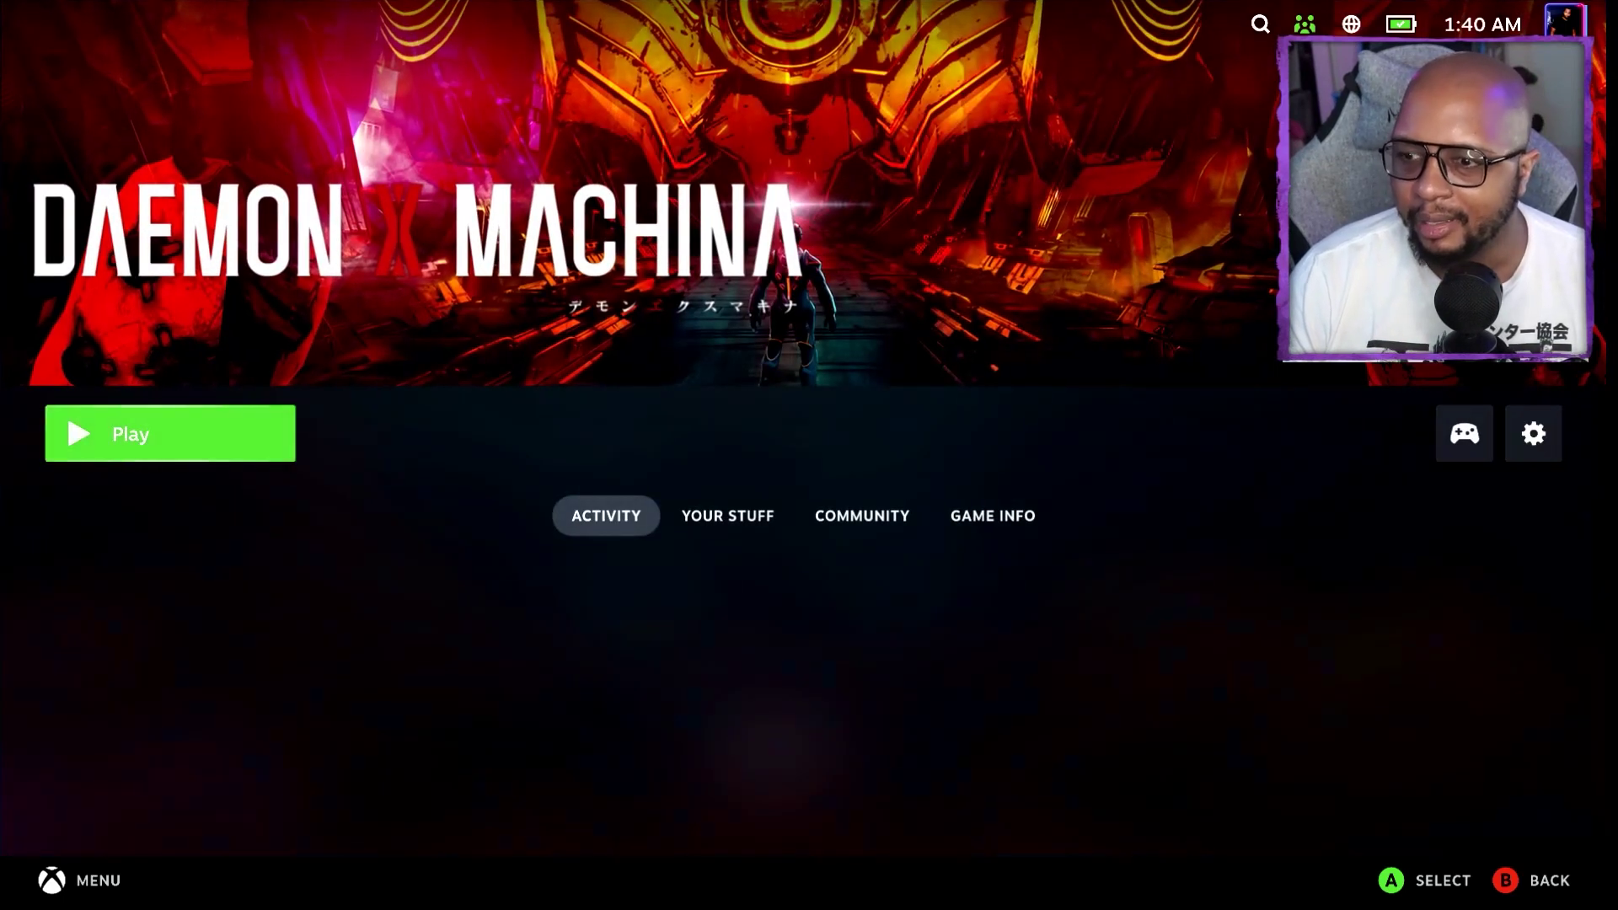
# Launch Daemon X Machina from its Steam library page and let it load to the title menu
pyautogui.press('Return')
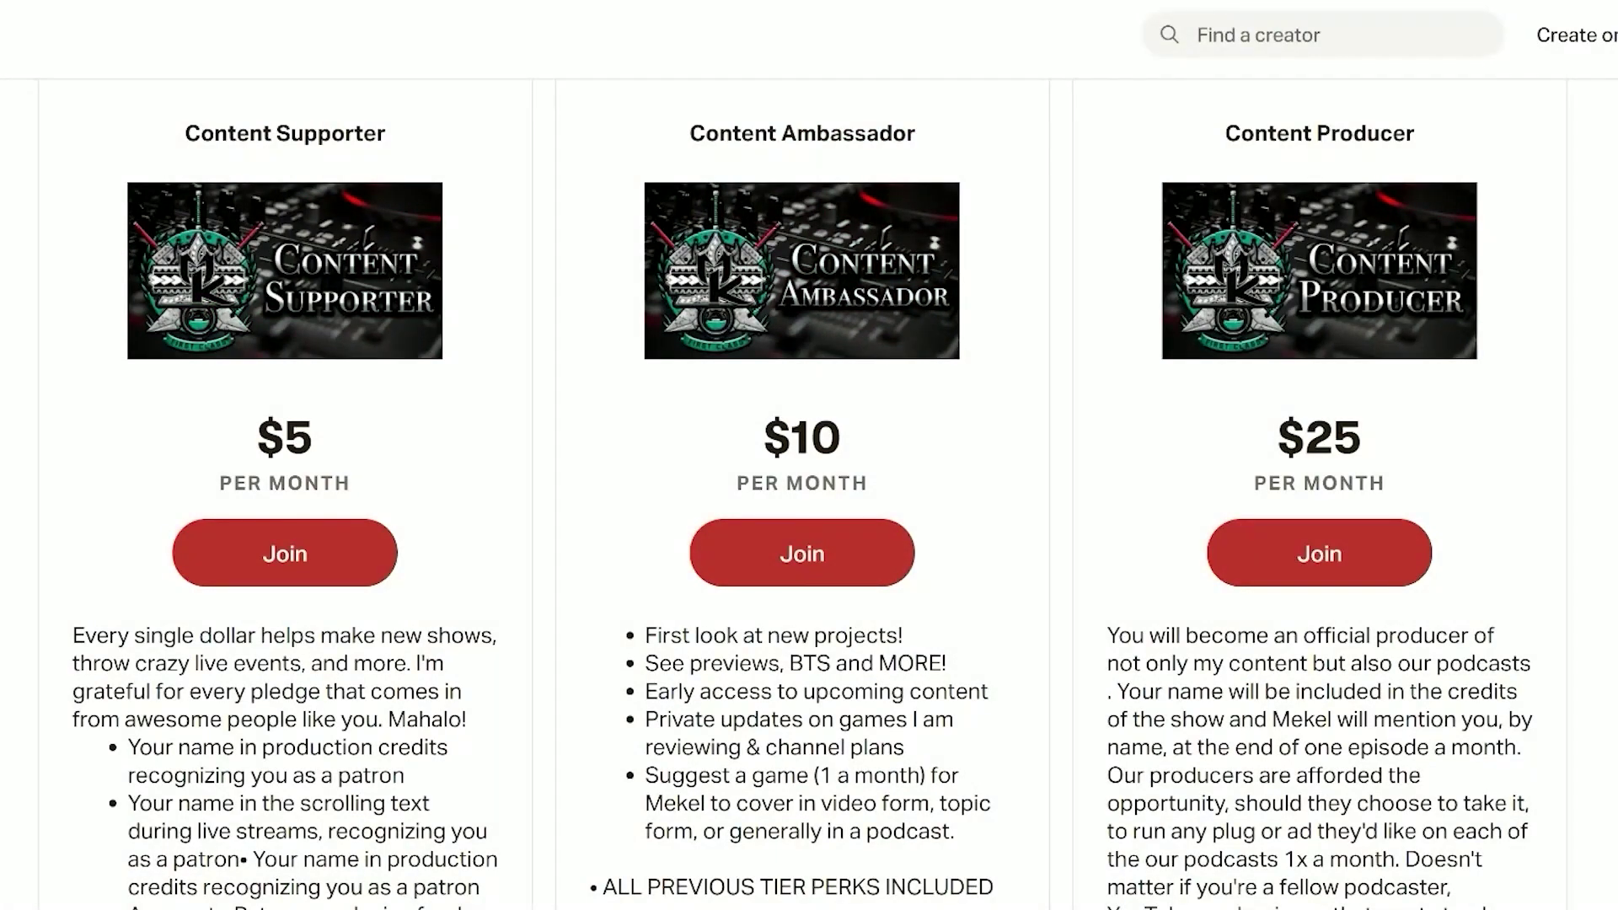
pyautogui.scroll(-1, 803, 505)
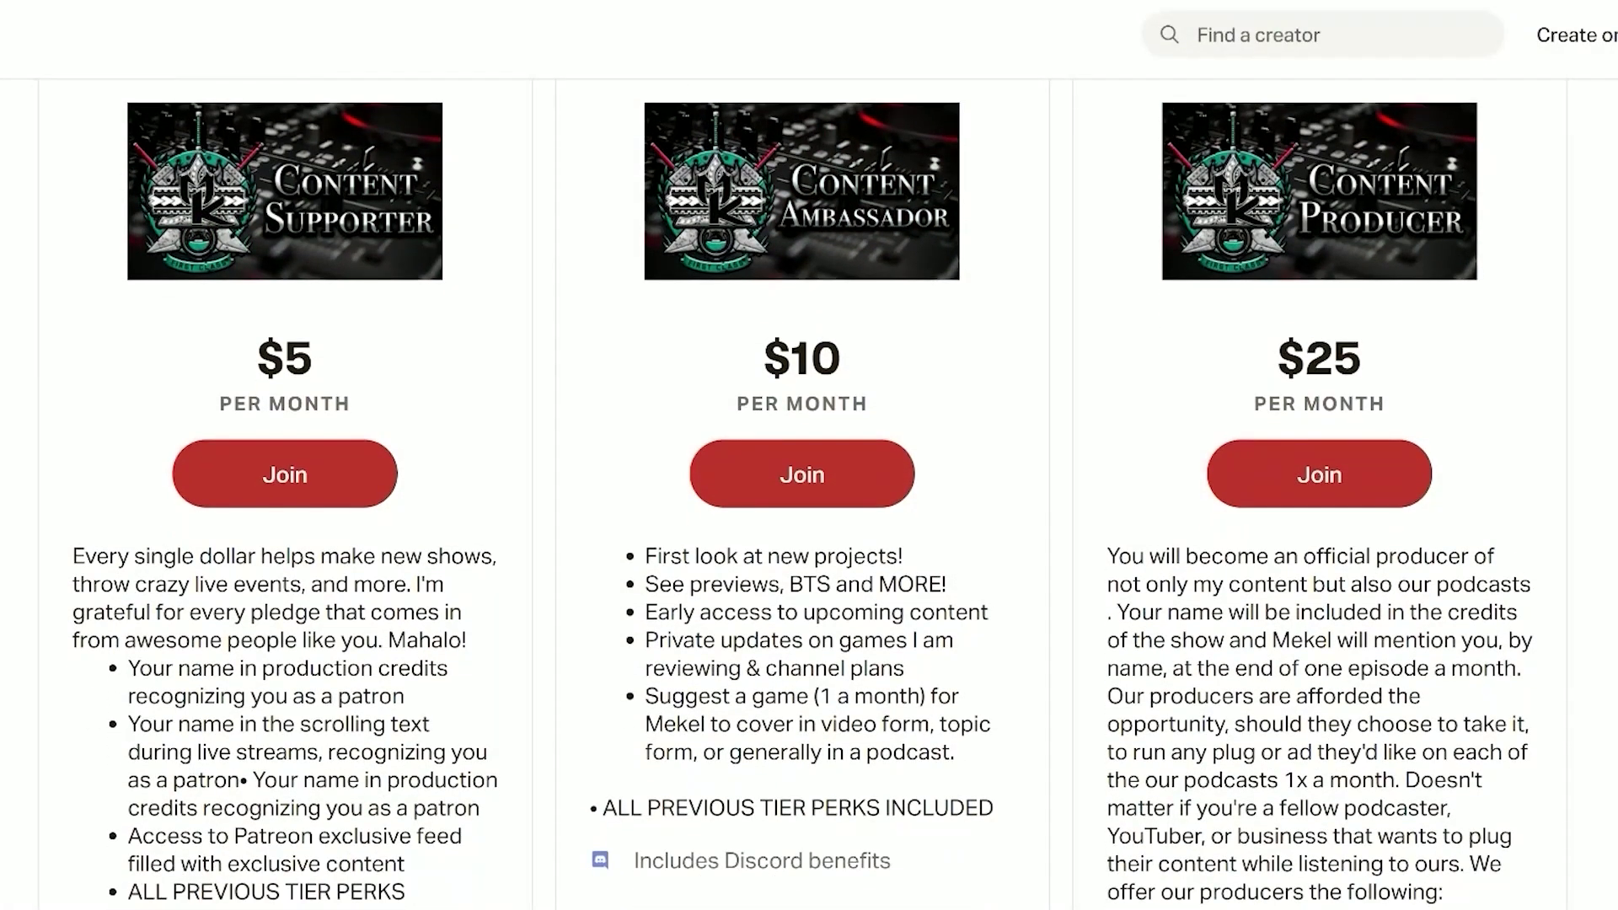